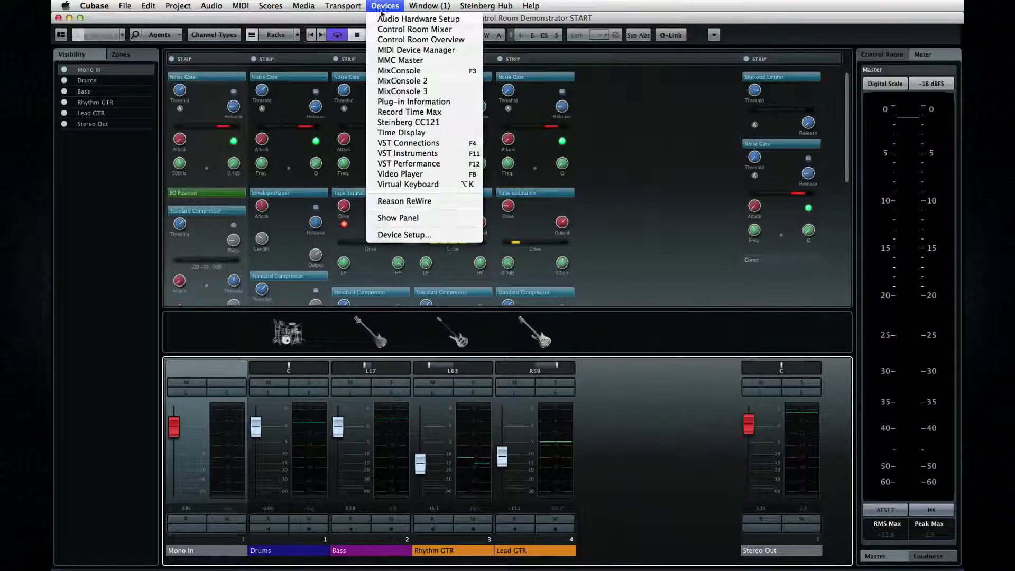
View the Control Room settings on the Studio page of VST Connections, and close the window
click(406, 145)
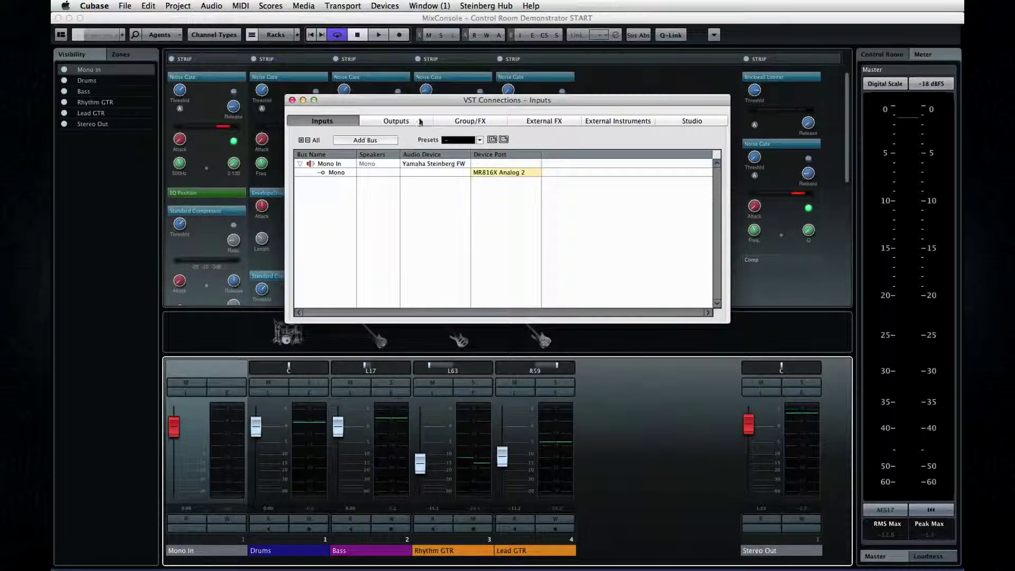
click(668, 123)
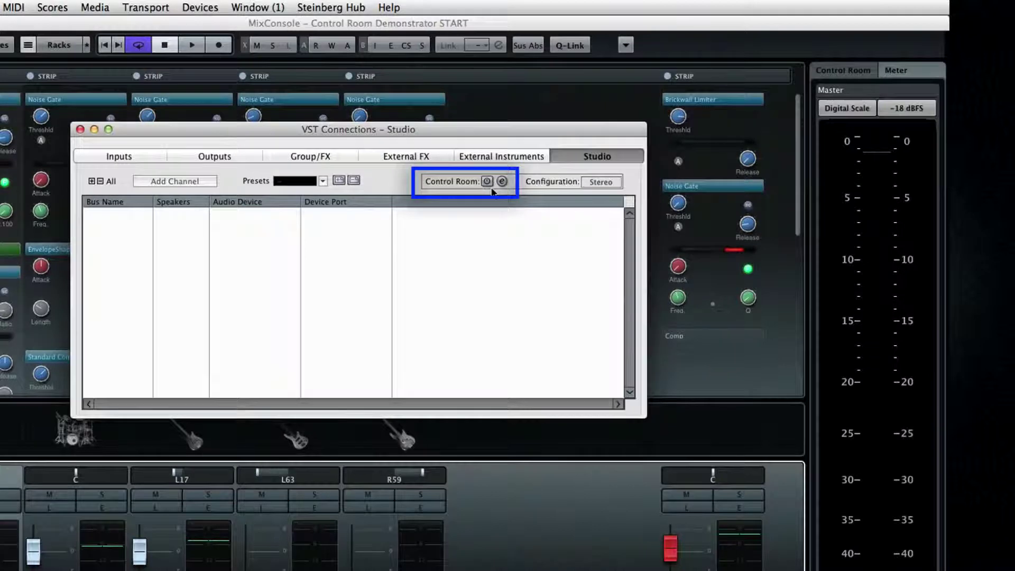
click(80, 129)
Enable the Control Room from the MixConsole and bring up the Studio page of VST Connections
click(833, 75)
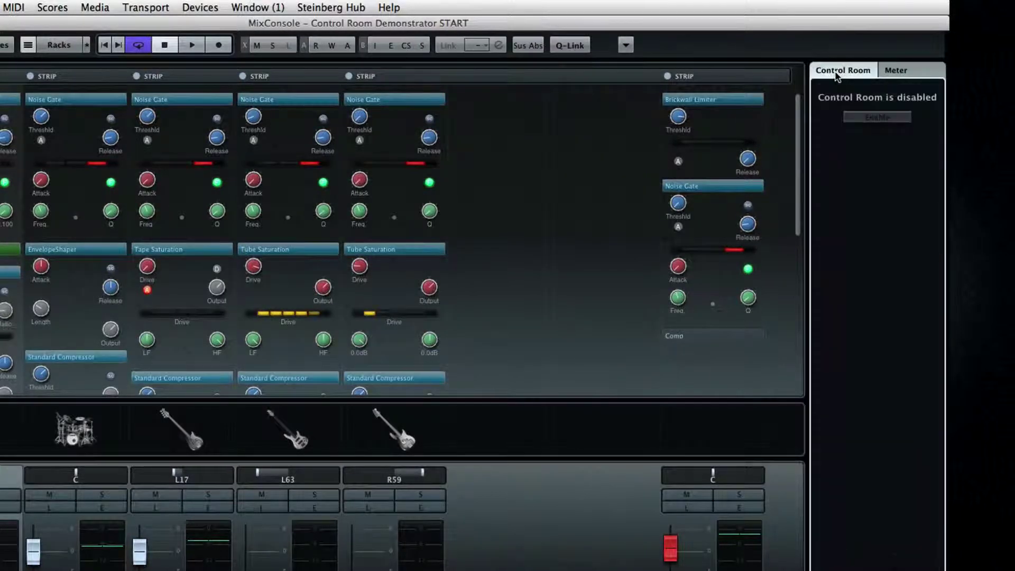
click(902, 117)
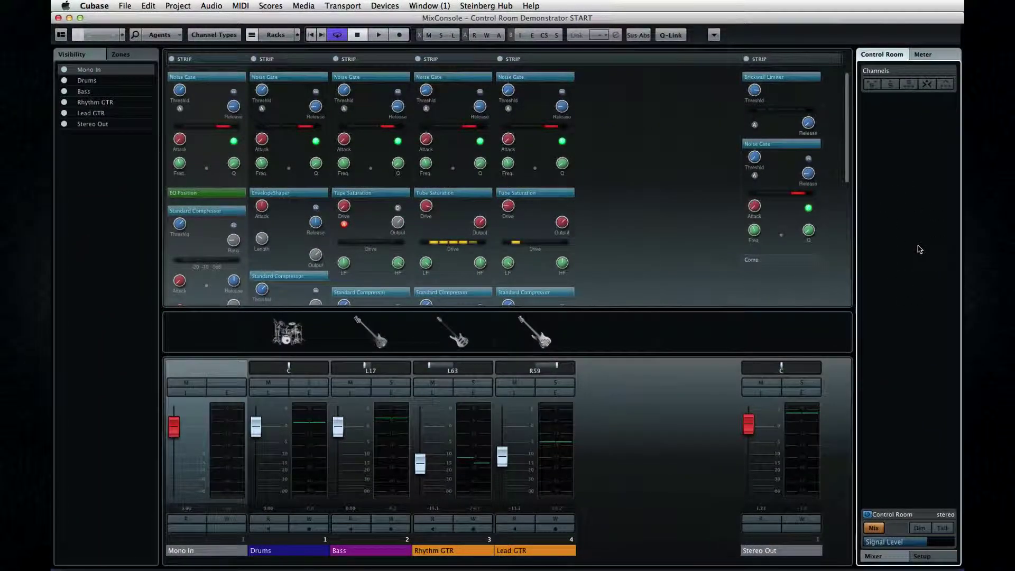
click(385, 6)
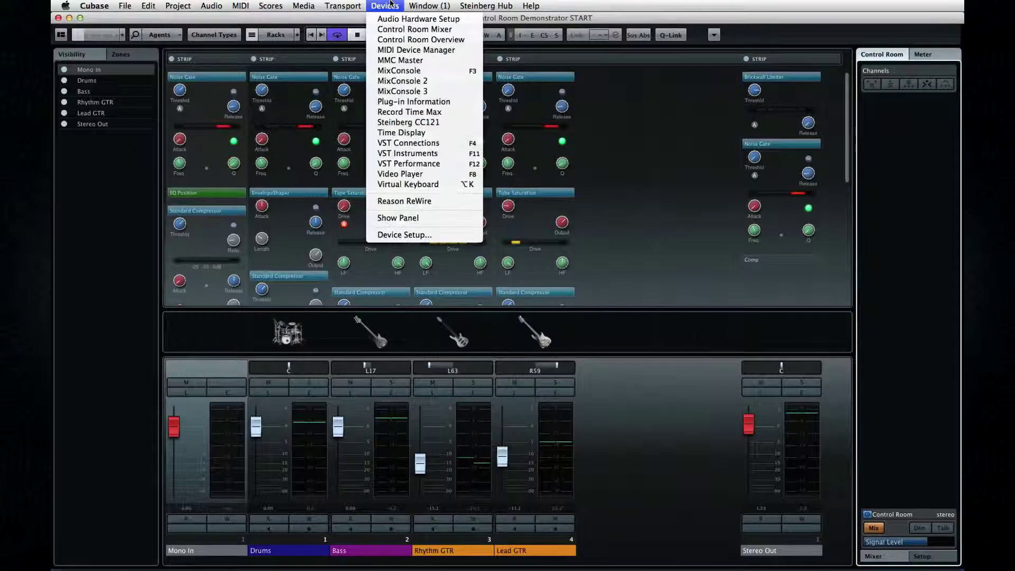
click(395, 145)
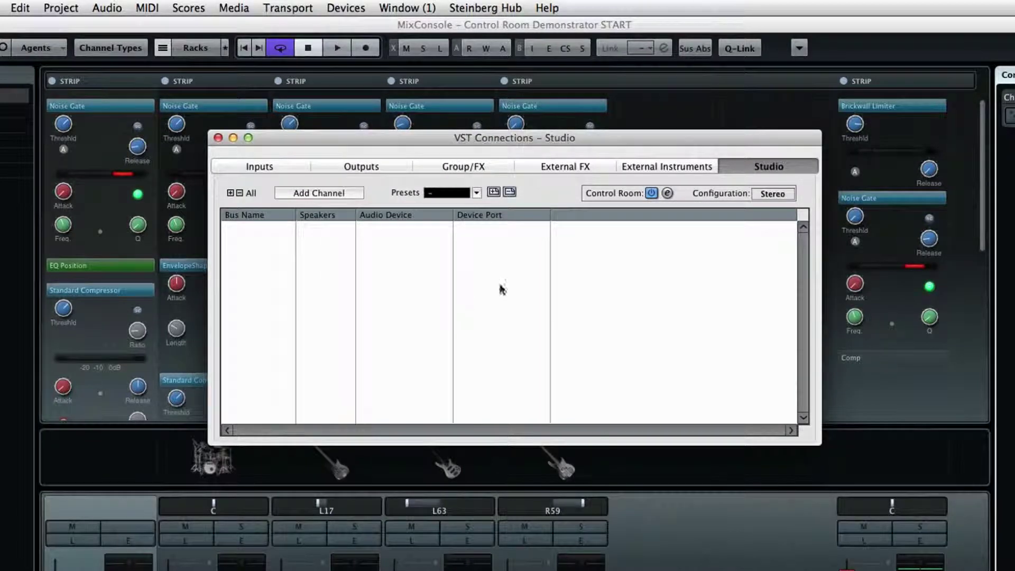
Switch the Control Room off and back on in the Studio connections
click(652, 195)
click(627, 278)
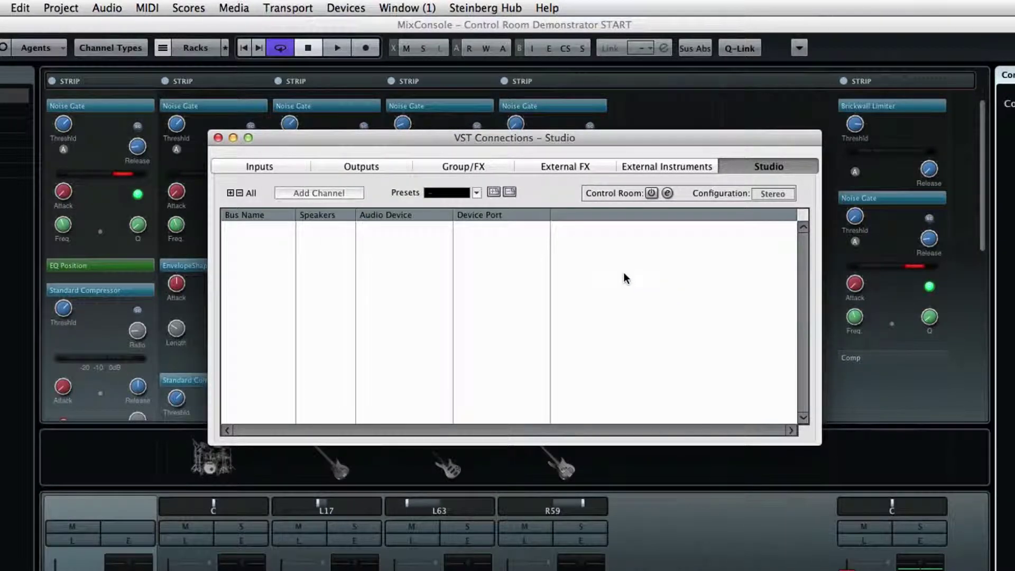
click(652, 194)
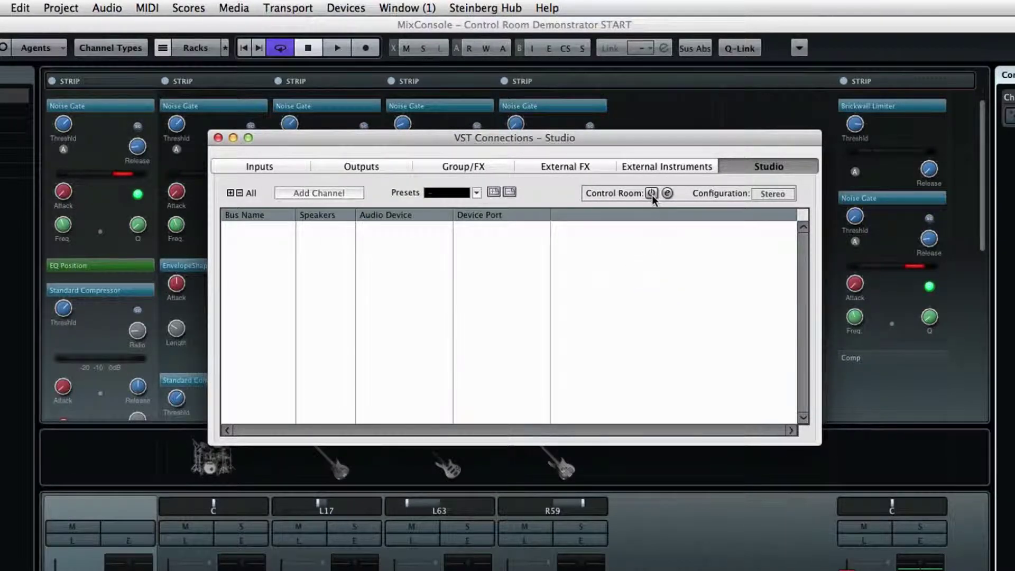
View the channel types that can be added to the Control Room
click(314, 192)
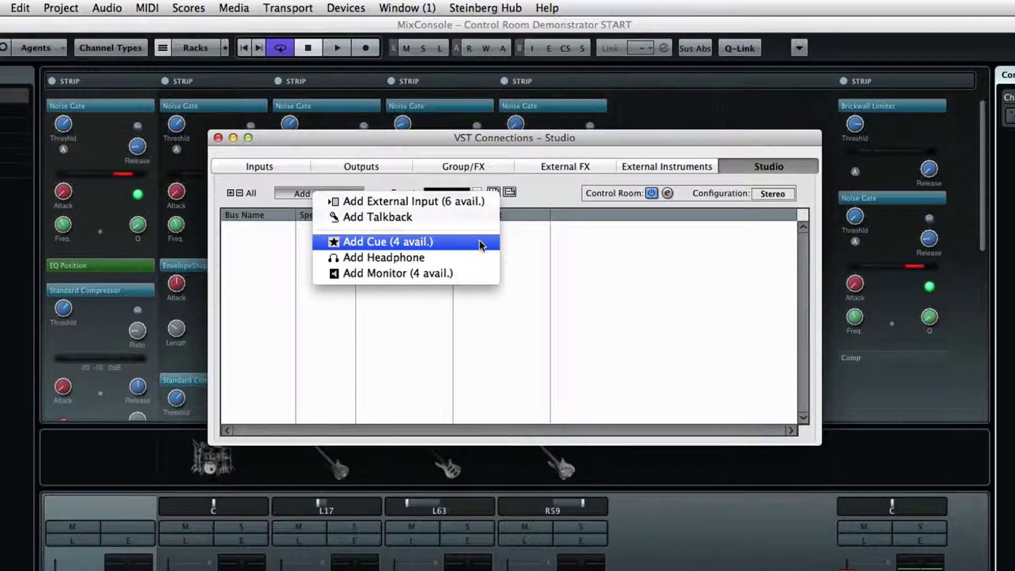
click(480, 268)
Open the Control Room Overview and arrange it side by side with the VST Connections window
click(359, 7)
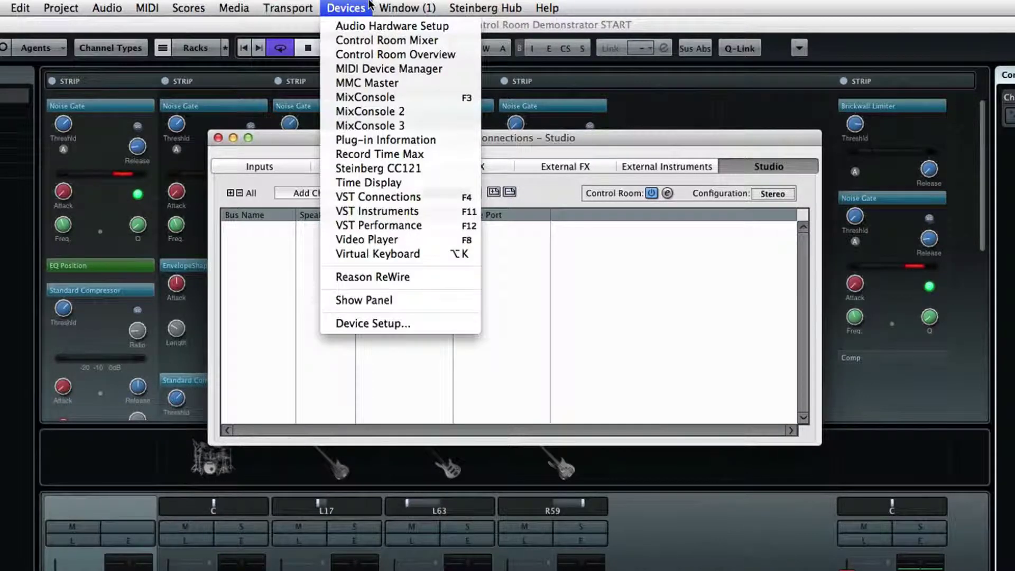
click(373, 52)
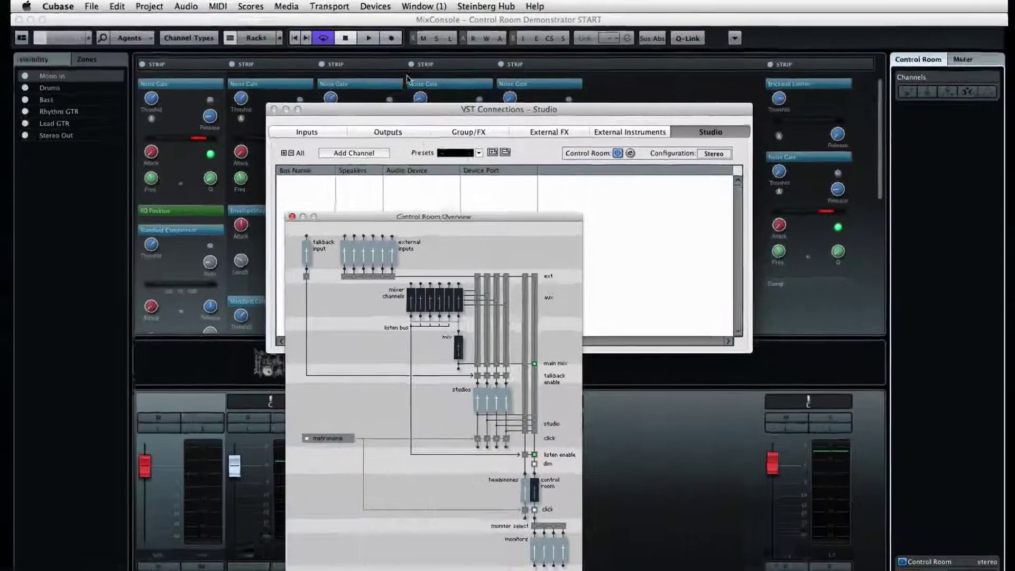
drag(429, 215, 227, 98)
drag(426, 100, 538, 142)
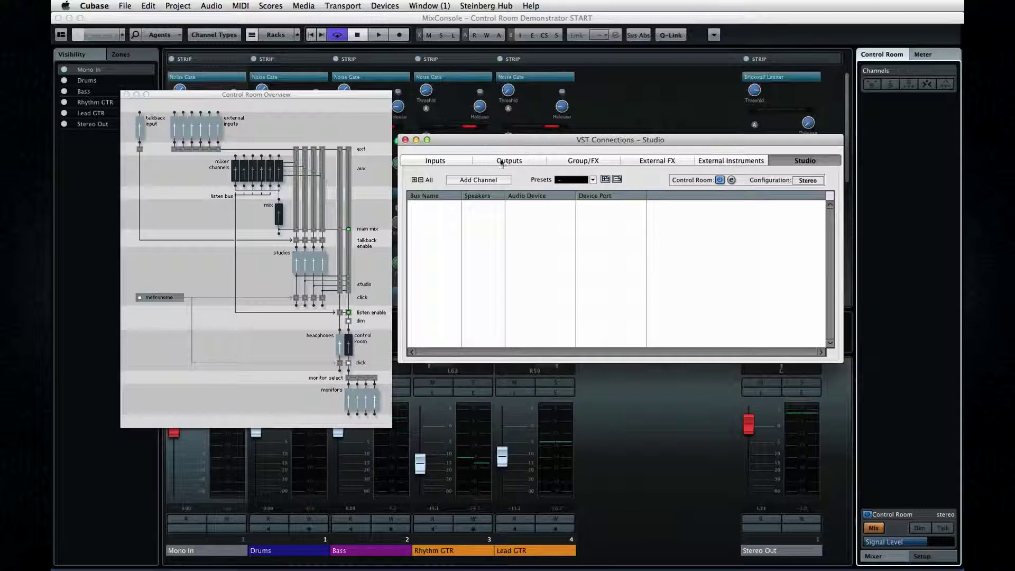
Add a Talkback channel on the Yamaha Steinberg FW device and assign it to port MR816X Analog 8
click(503, 180)
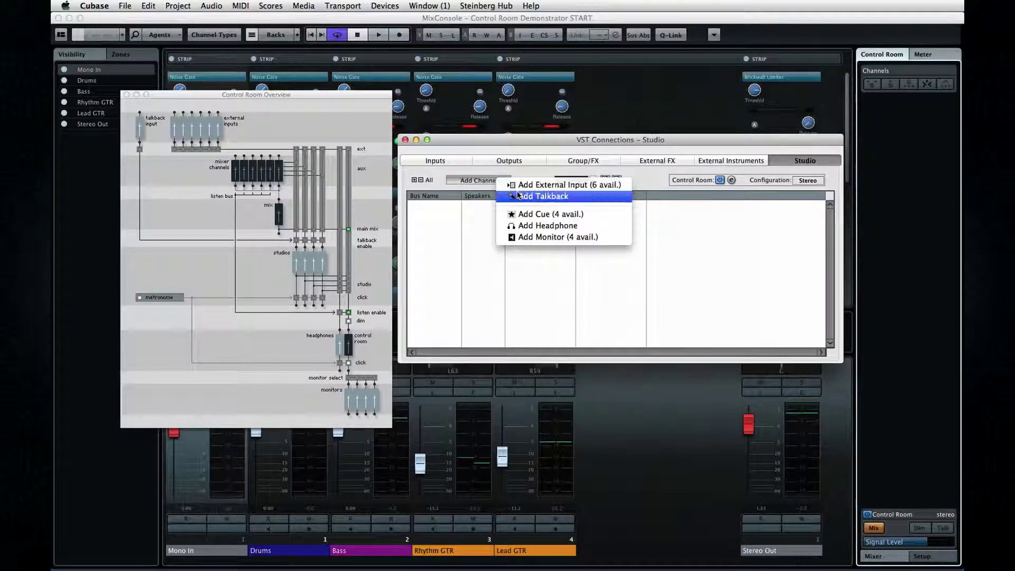
click(518, 195)
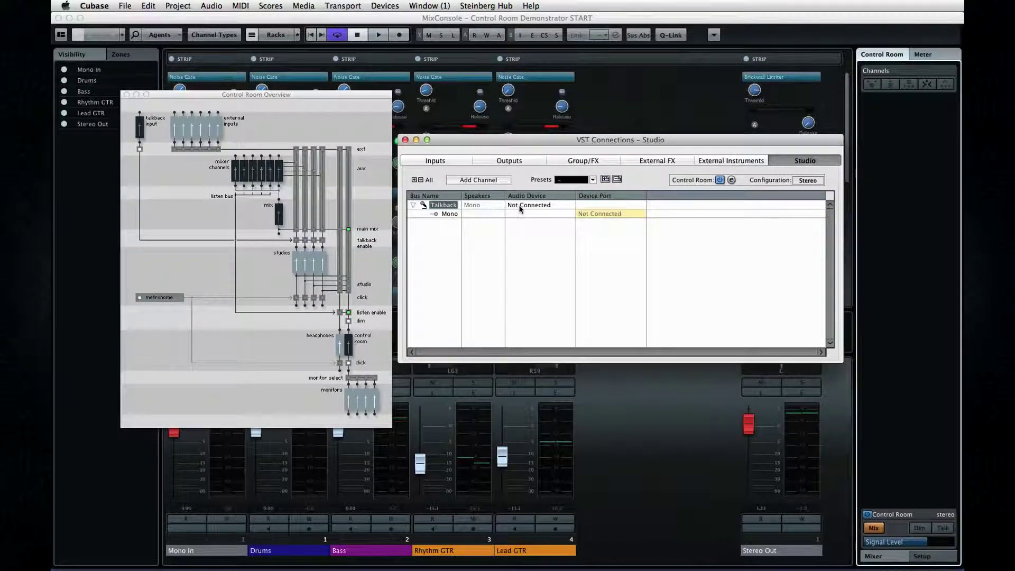
click(520, 207)
click(560, 228)
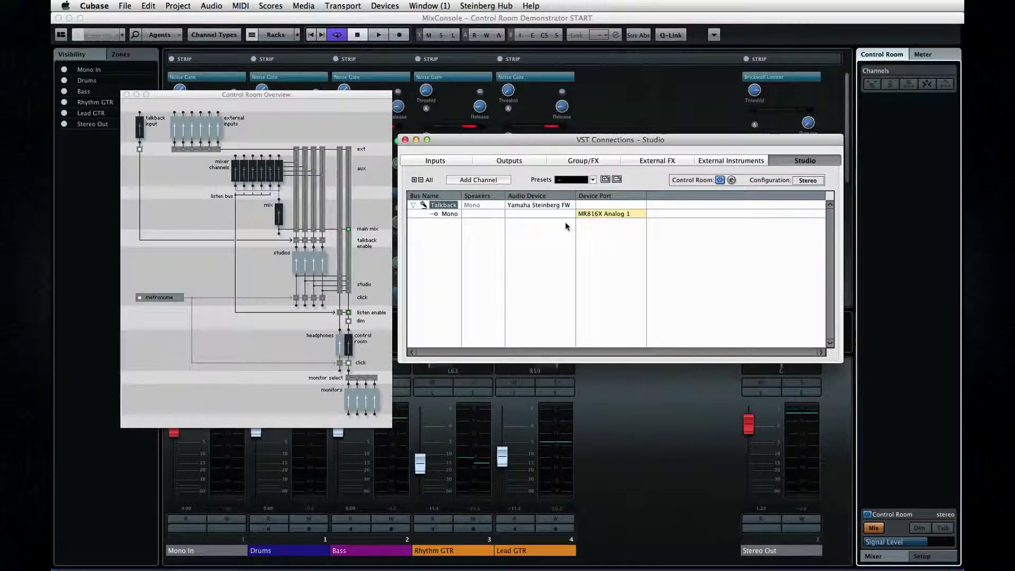
click(594, 214)
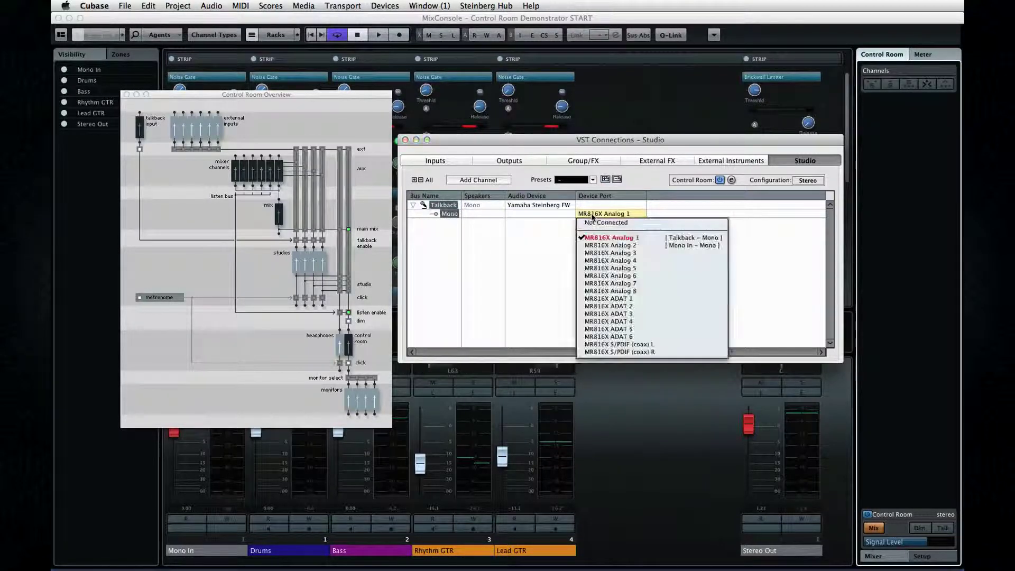
click(627, 291)
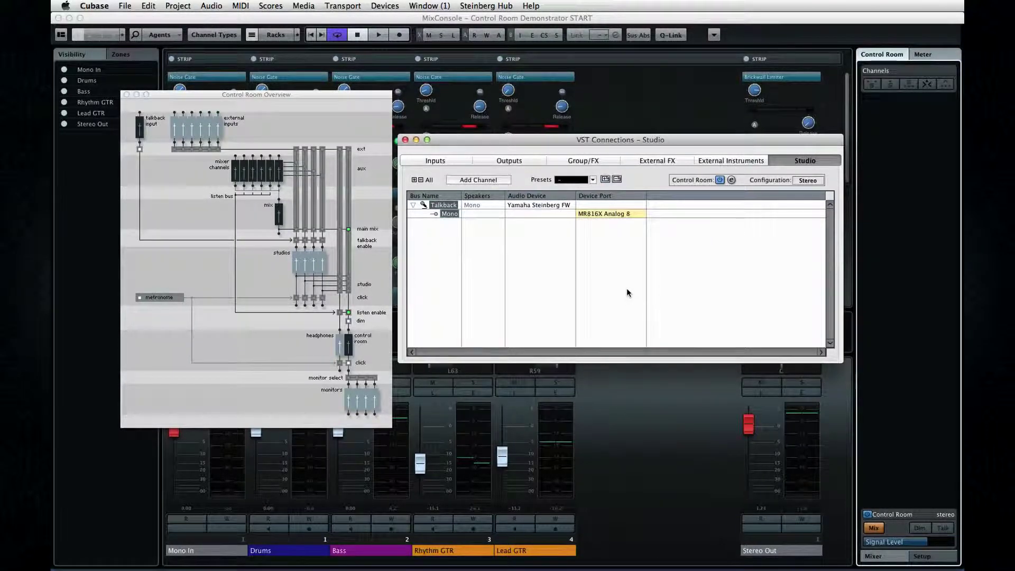
click(608, 214)
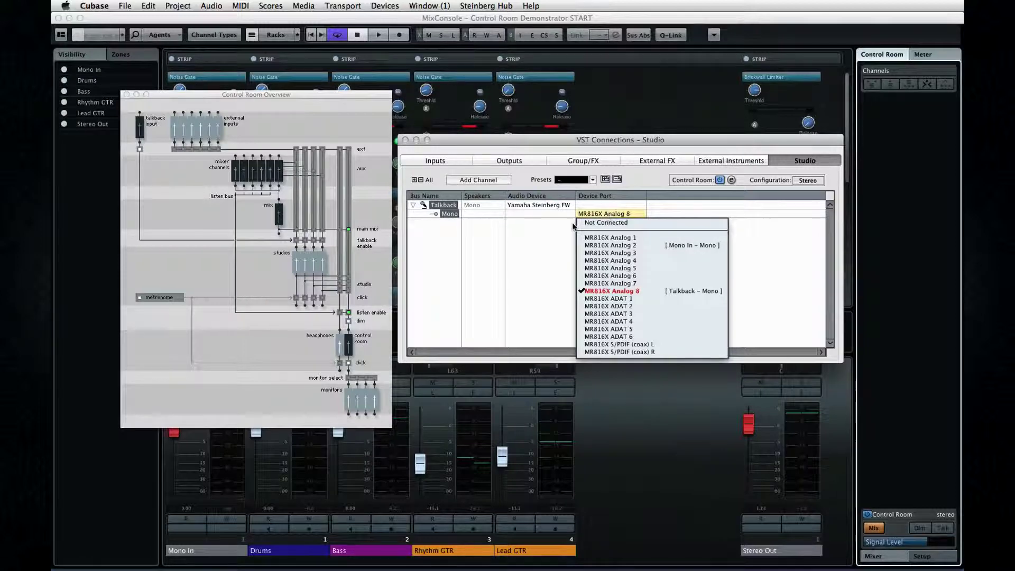
click(544, 238)
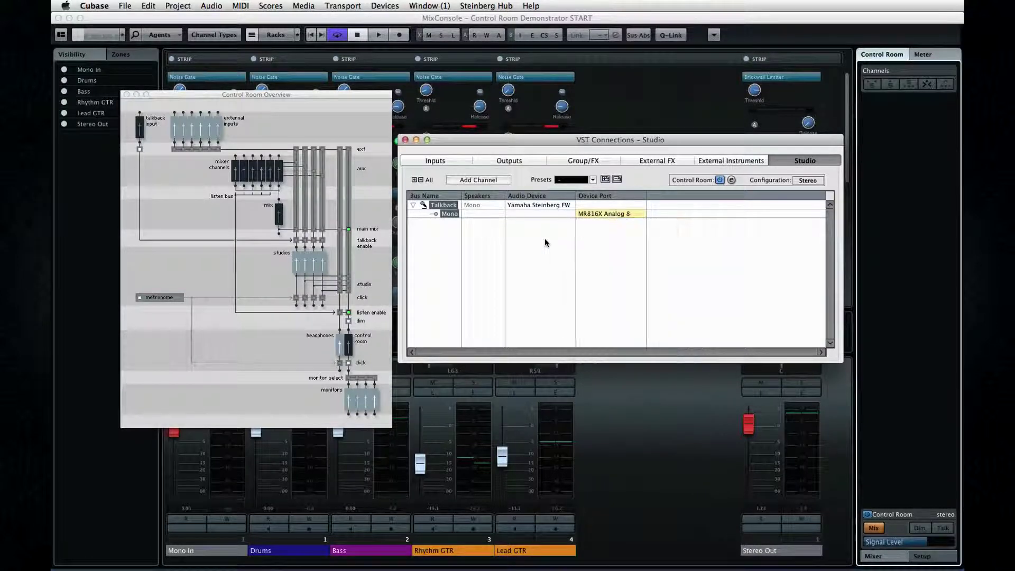
Add a stereo cue channel named Booth to the Studio connections
click(491, 180)
click(529, 202)
text(Booth)
key(Return)
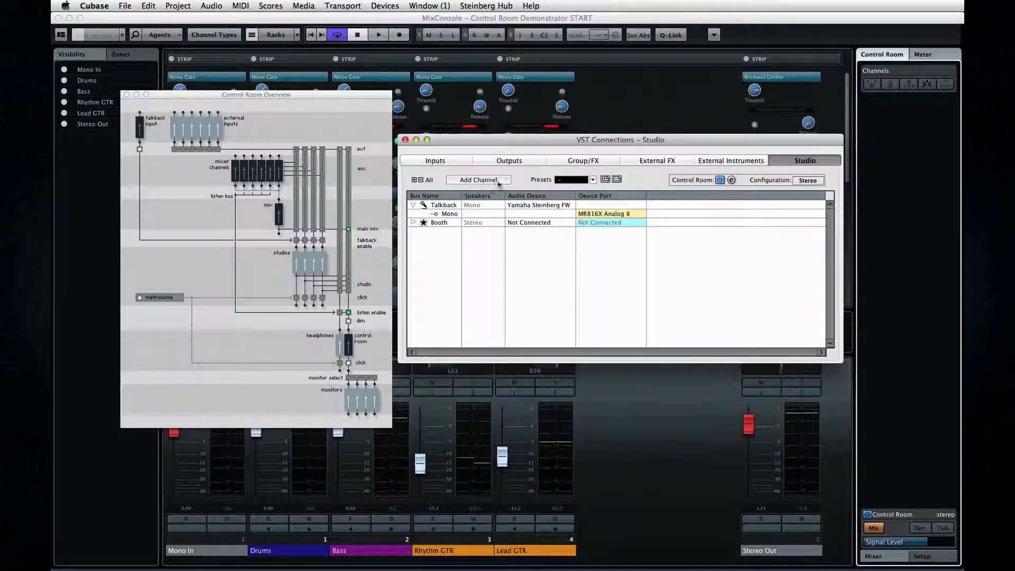
Add a second stereo cue channel named Live Room
click(499, 180)
click(508, 200)
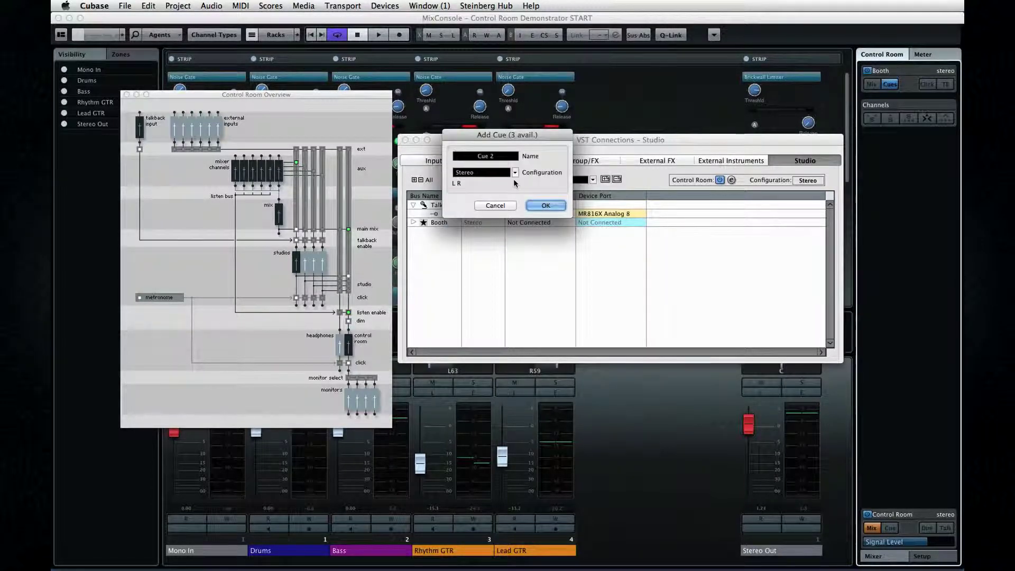
text(Live Room)
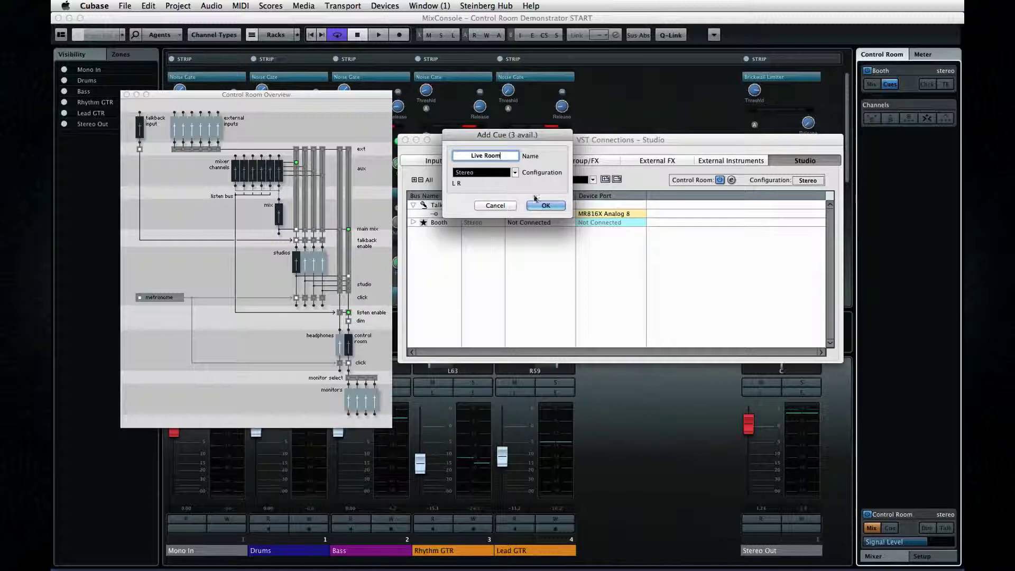
click(536, 204)
Assign both cues to Yamaha Steinberg FW, with Booth on MR816X Analog 5 and 6 and Live Room on MR816X Analog 3 and 4
click(532, 231)
click(554, 248)
click(605, 222)
click(608, 259)
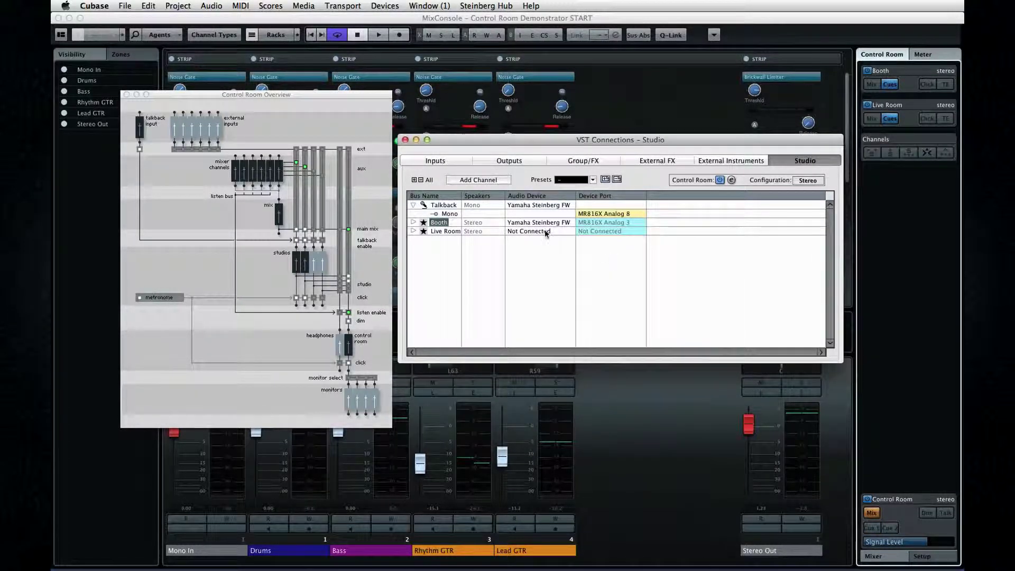
click(547, 233)
click(554, 257)
click(592, 231)
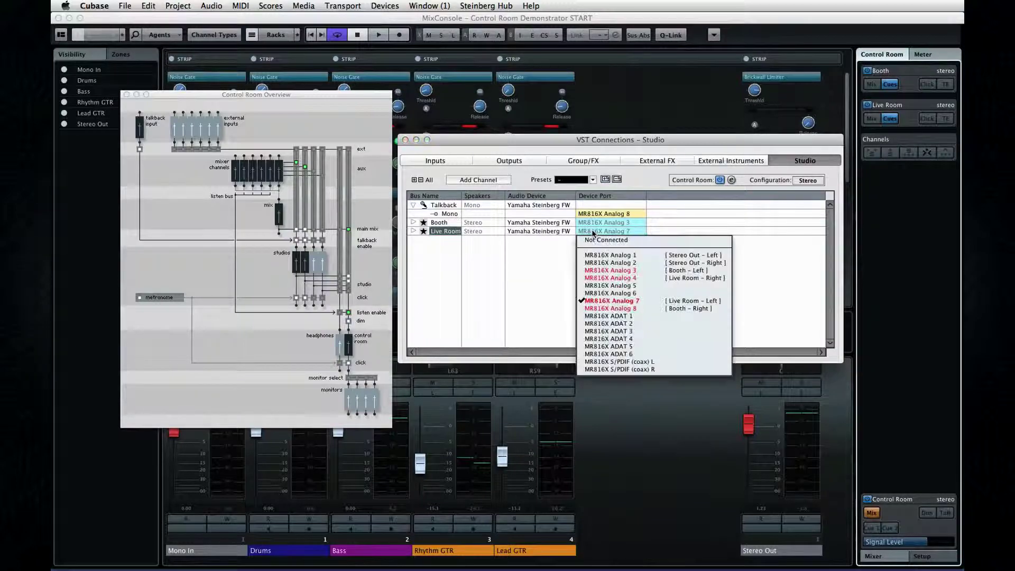
click(608, 286)
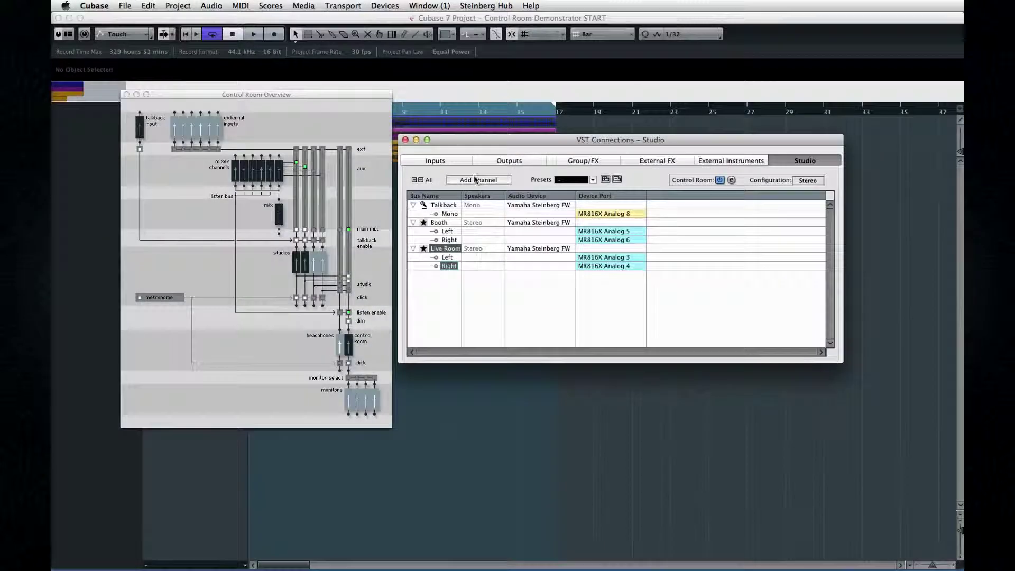
Add a stereo monitor channel named CONTROL ROOM
click(476, 180)
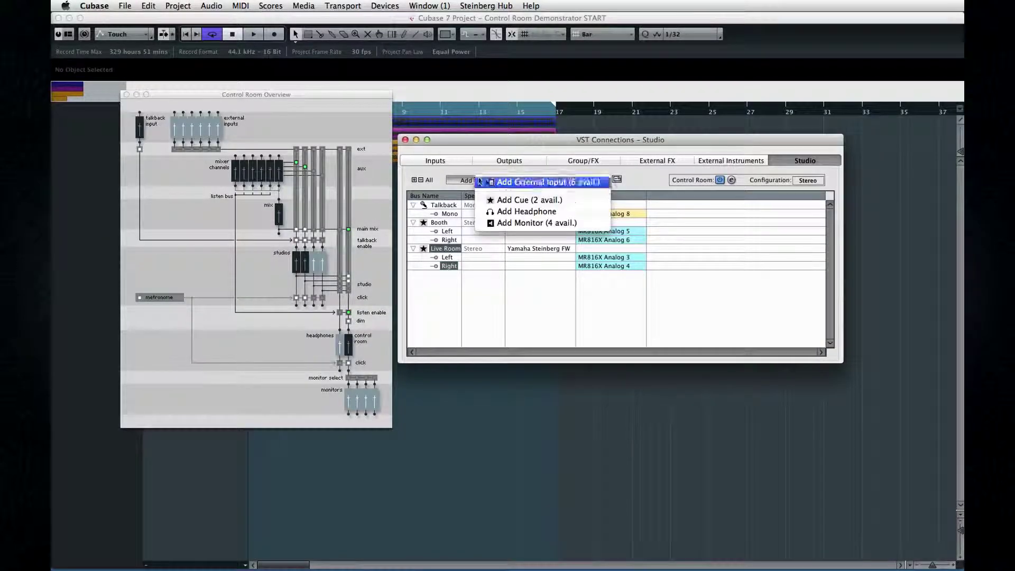
click(582, 223)
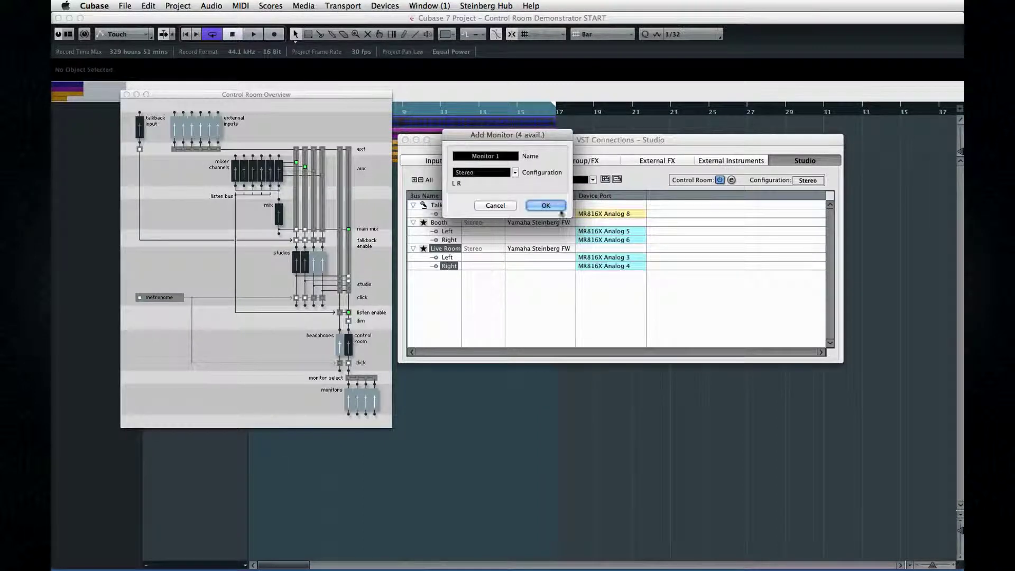
click(485, 156)
text(CO)
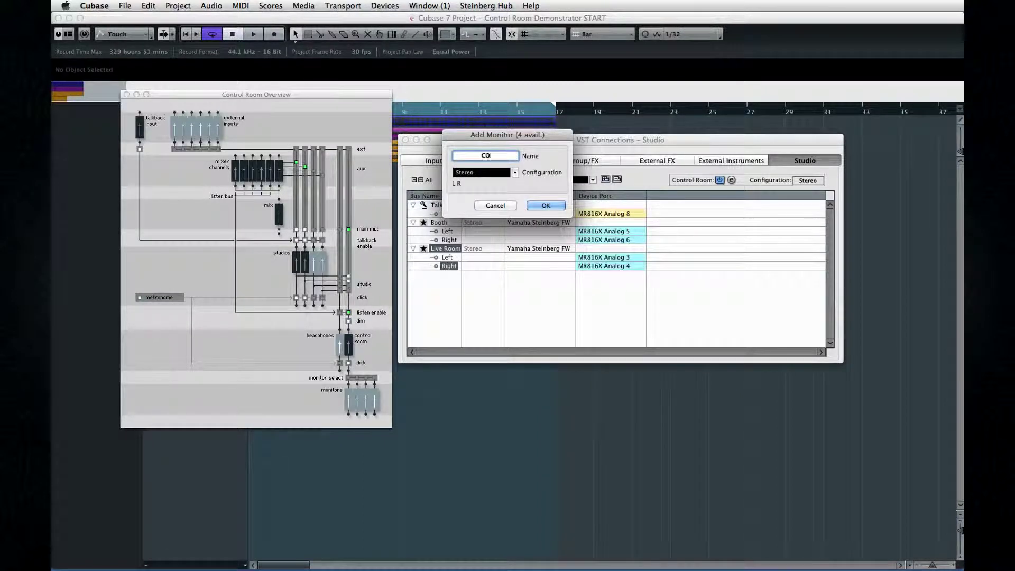
text(NTROL ROOM)
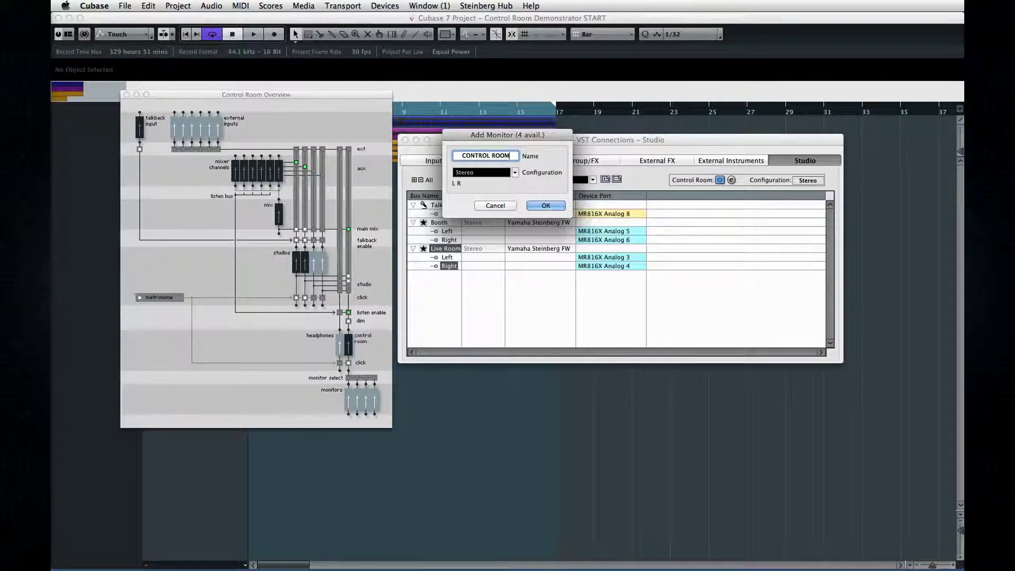
click(546, 205)
Add a second monitor channel with a mono configuration, keeping its default name
click(472, 180)
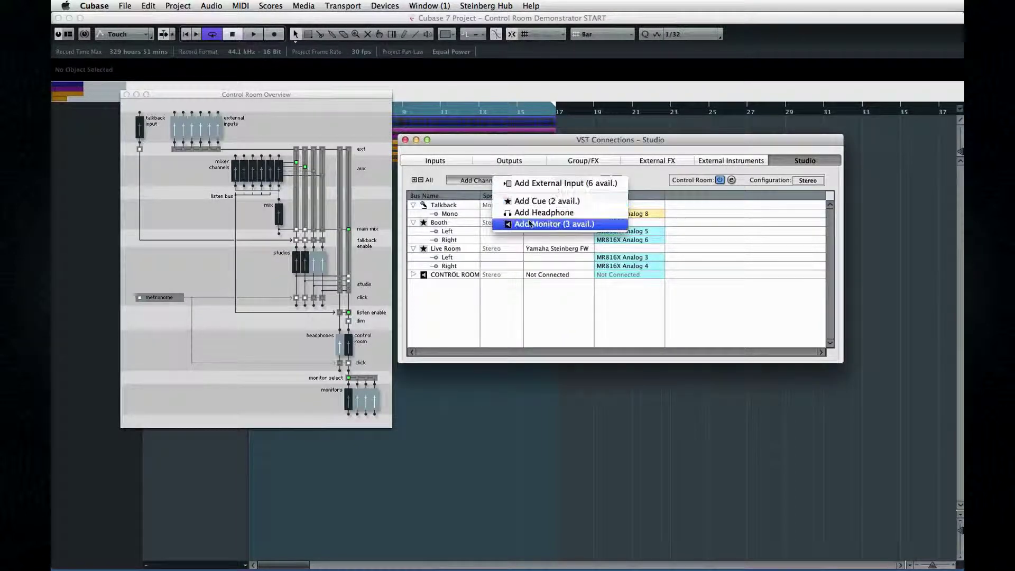
click(530, 224)
click(486, 172)
click(476, 163)
click(545, 207)
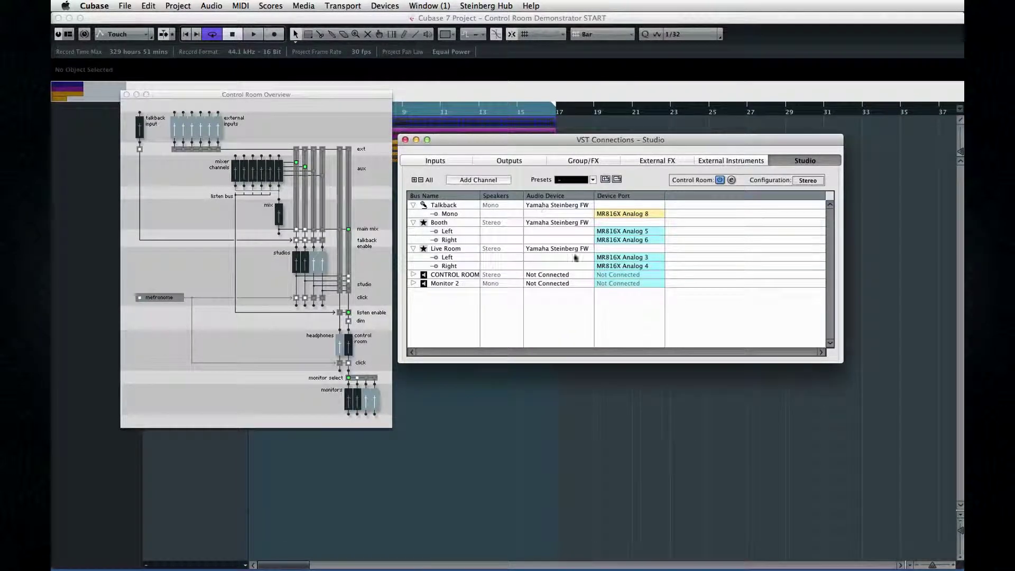
Connect the CONTROL ROOM monitor's left and right to MR816X Analog 1 and 2, and the mono monitor to MR816X Analog 7
click(618, 275)
click(621, 281)
click(413, 275)
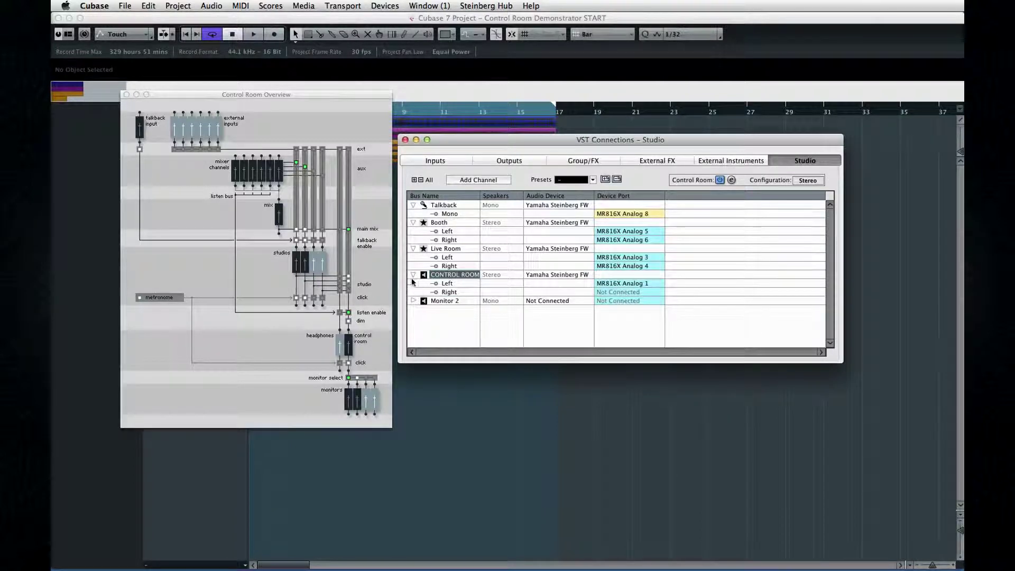
click(413, 300)
click(619, 292)
click(621, 319)
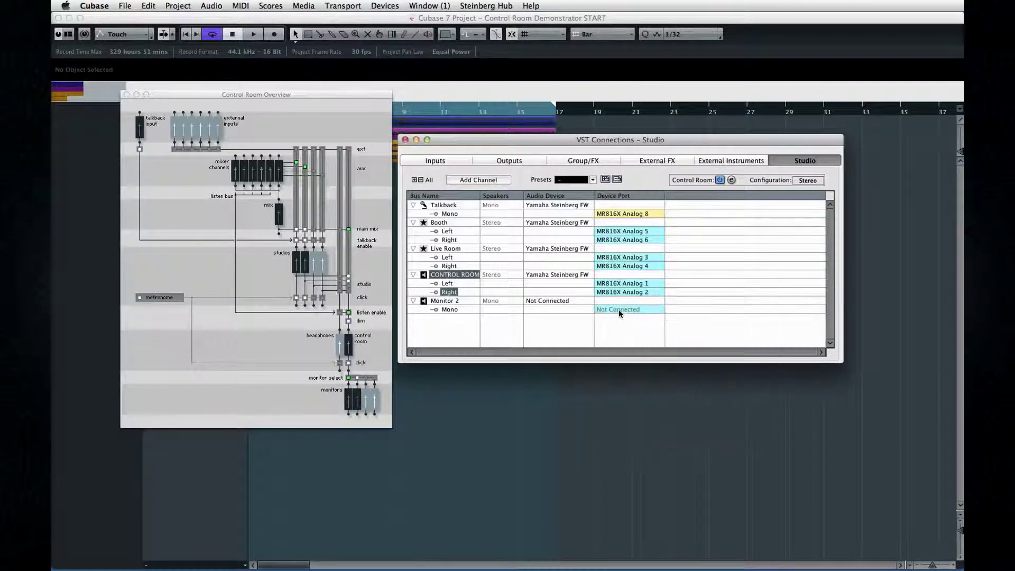
click(619, 309)
click(629, 377)
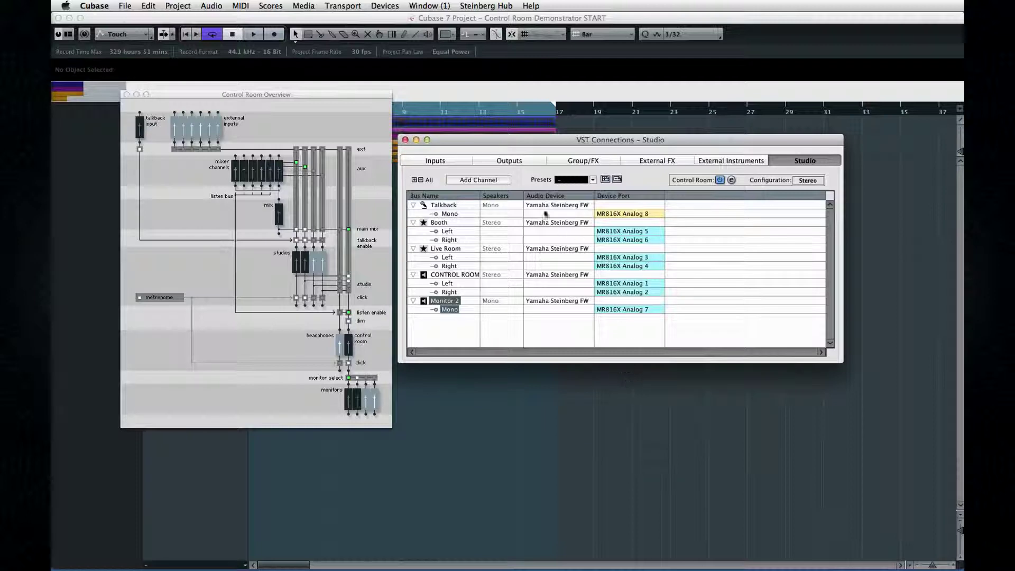
Show the output bus connections in VST Connections
click(509, 160)
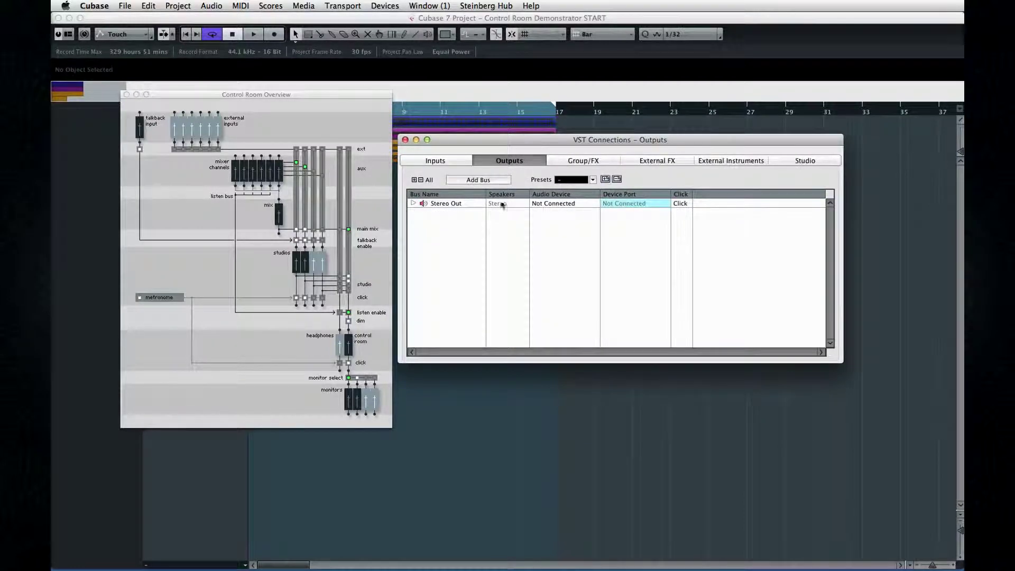
Open the MixConsole, enable the Cue Sends rack and expand the cues on the mixer channels
click(546, 205)
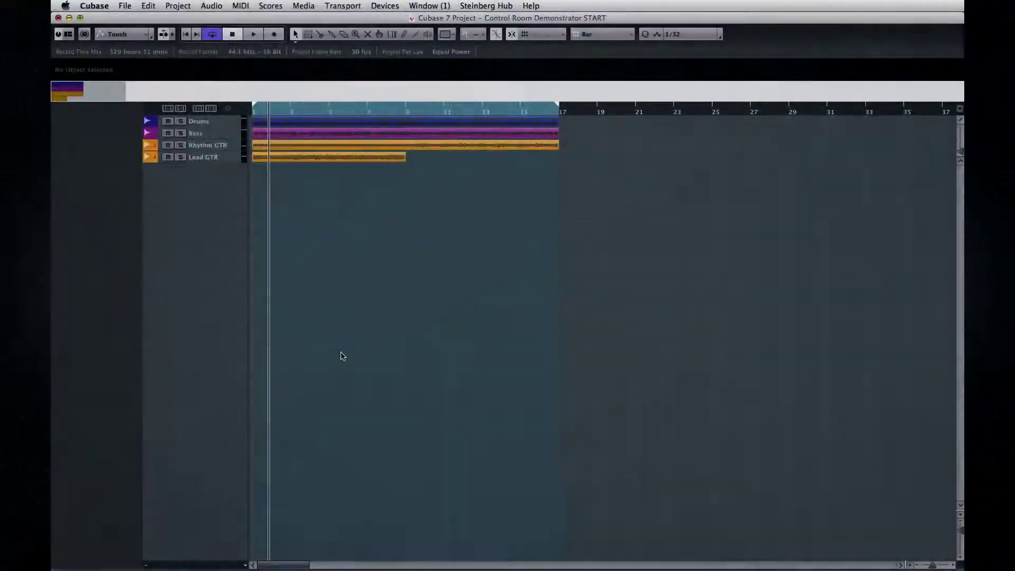
key(F3)
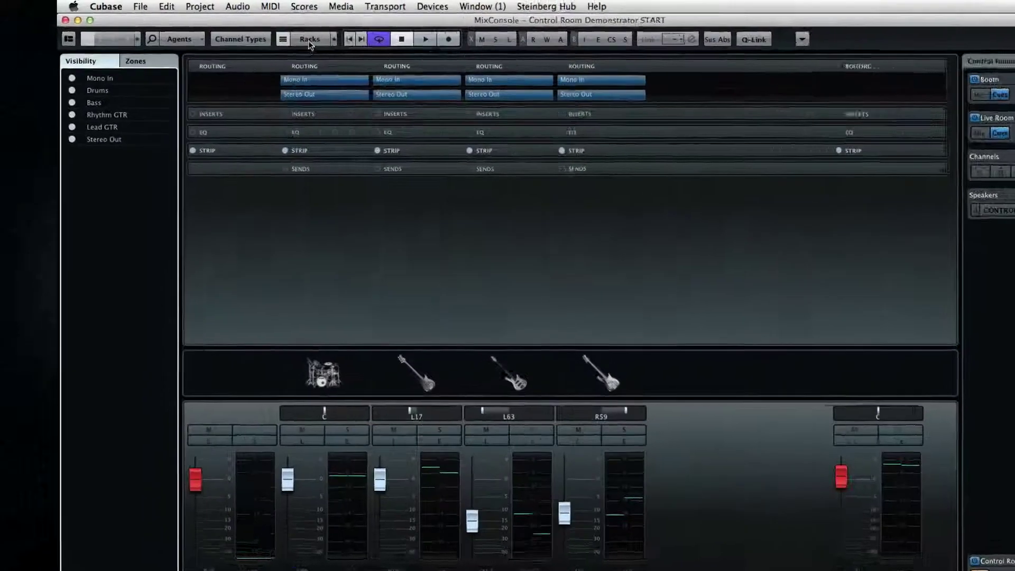
click(276, 34)
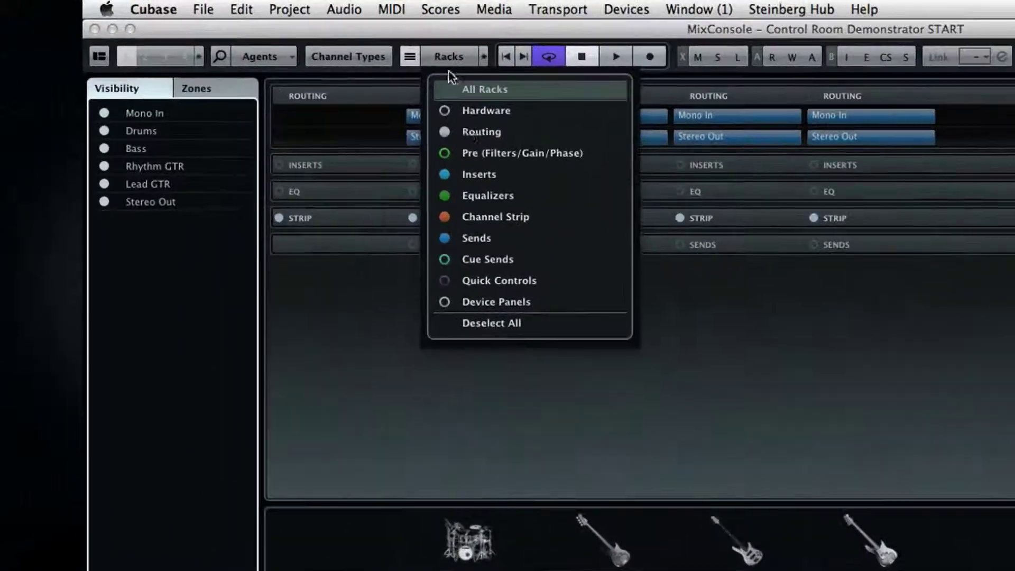
click(497, 263)
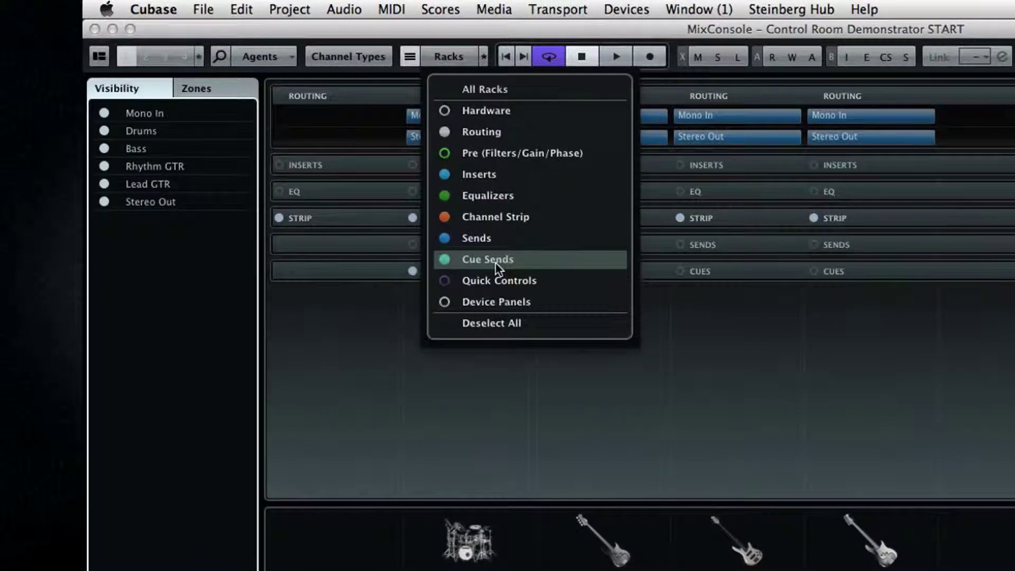
click(696, 329)
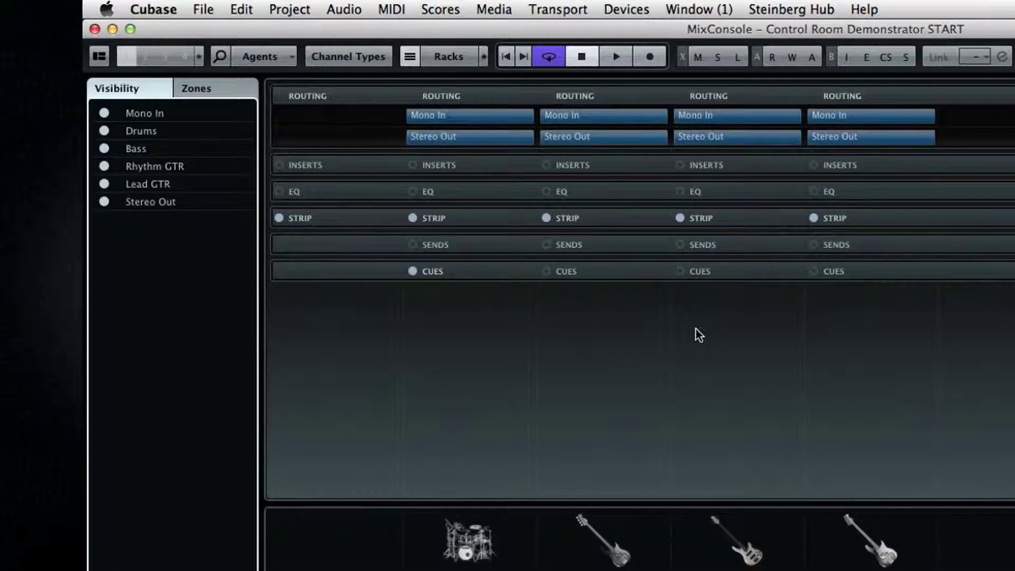
click(742, 270)
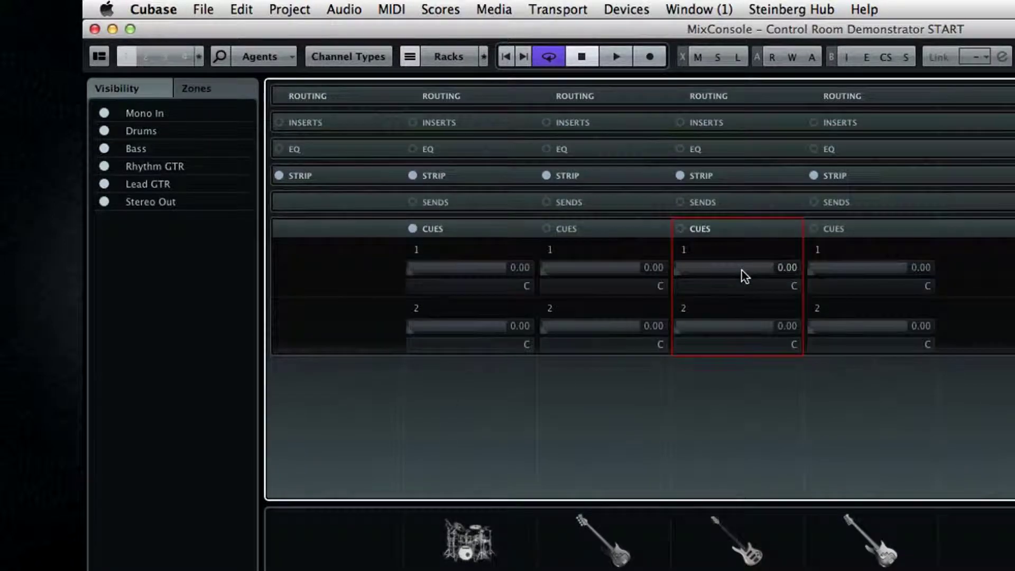
Activate cue sends 1 and 2 on the Drums channel
mouse_move(469, 256)
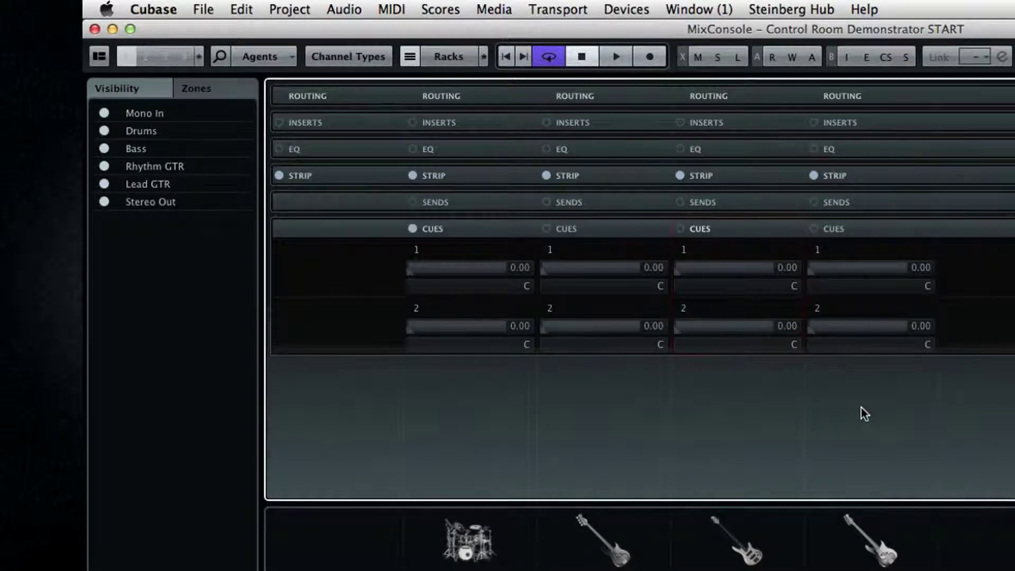
click(418, 250)
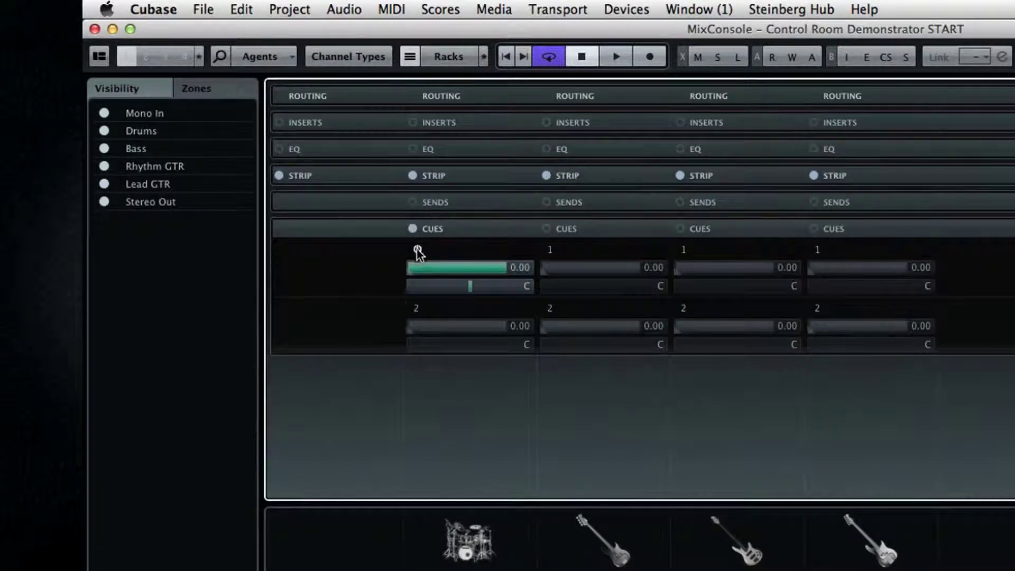
click(417, 308)
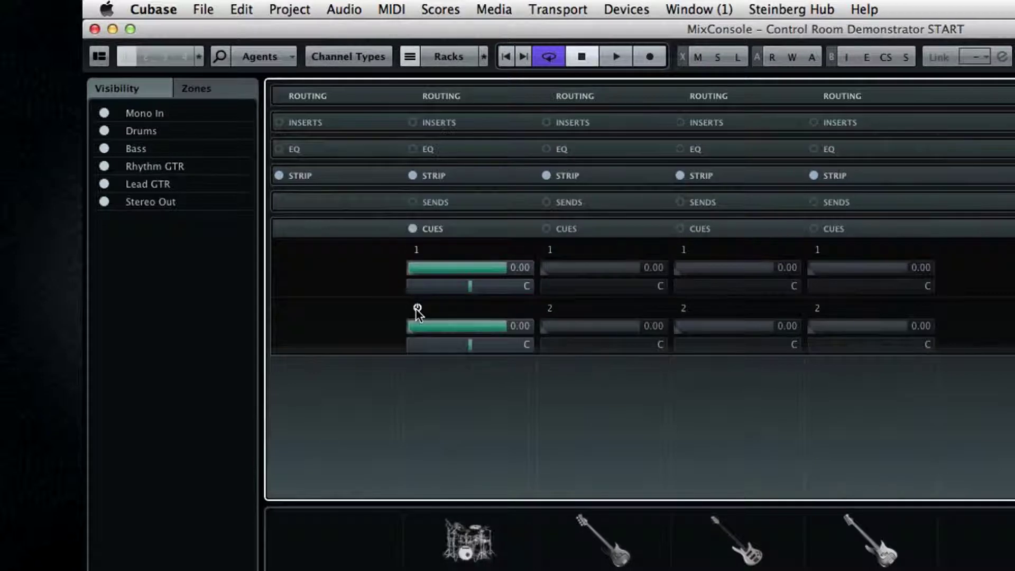
Set the Drums channel's cue send levels to -25.5 for cue 1 and -1.46 for cue 2
mouse_move(492, 267)
mouse_down()
mouse_move(453, 268)
mouse_move(489, 267)
mouse_up()
drag(497, 326, 447, 331)
drag(474, 272, 433, 271)
drag(437, 326, 461, 322)
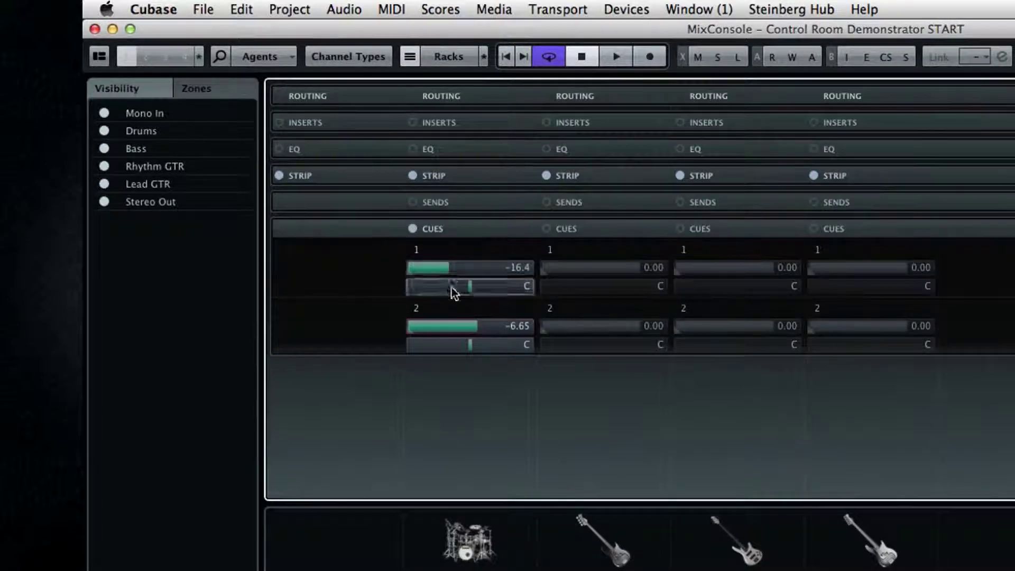
drag(448, 272, 434, 271)
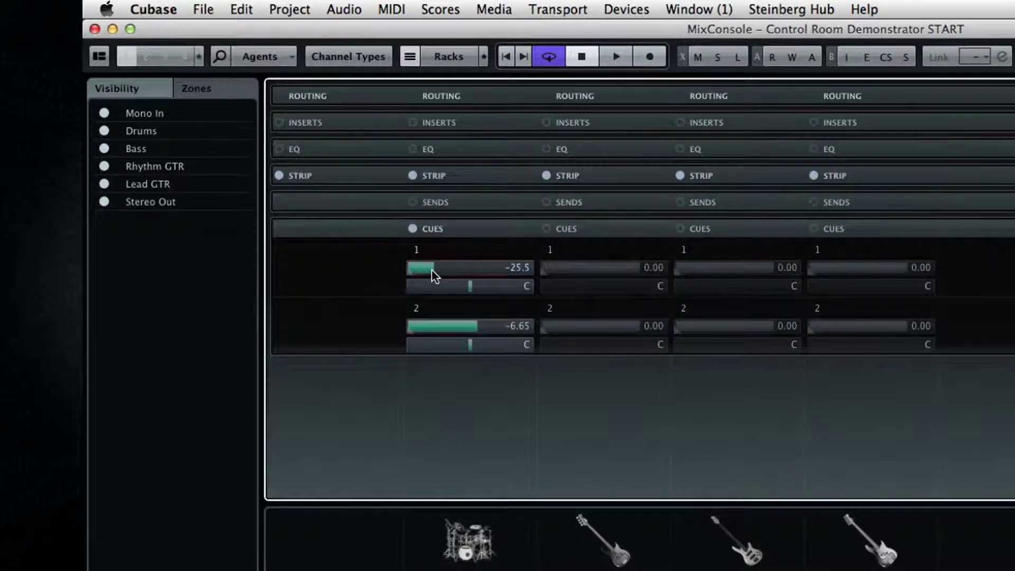
drag(448, 326, 478, 329)
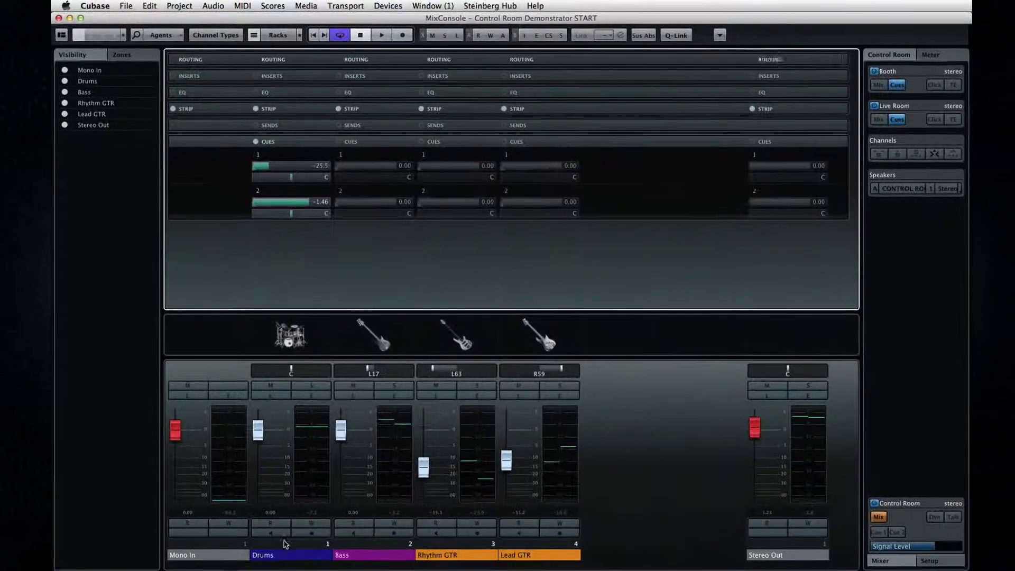
Select the Drums through Lead GTR channels and activate their cue sends for all cues
click(284, 544)
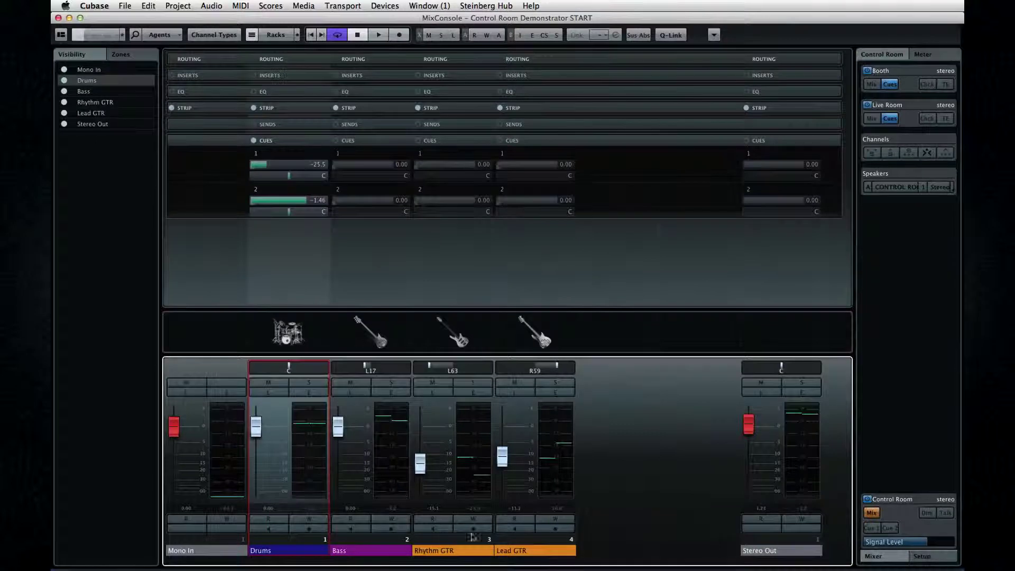
click(516, 542)
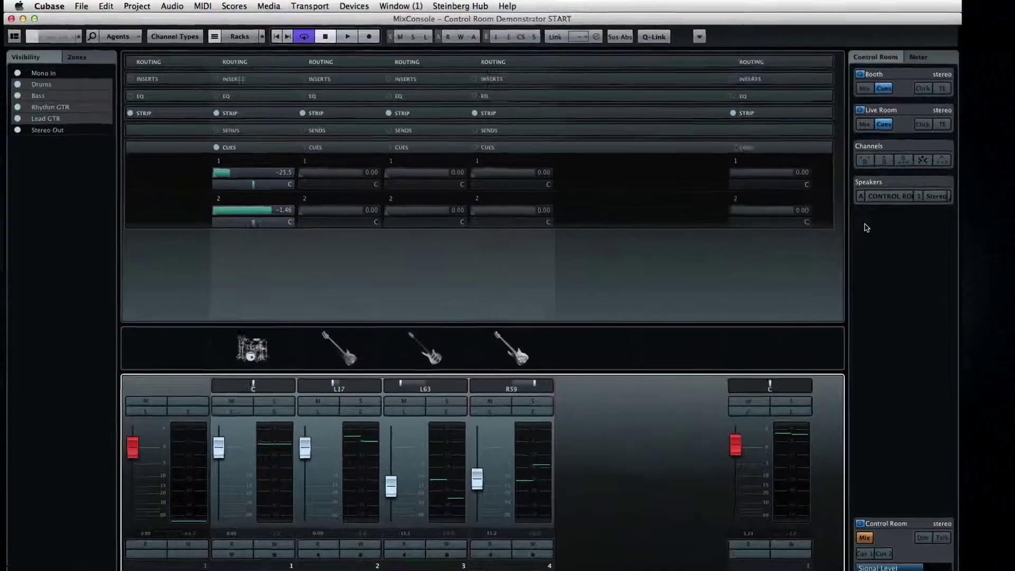
right_click(874, 217)
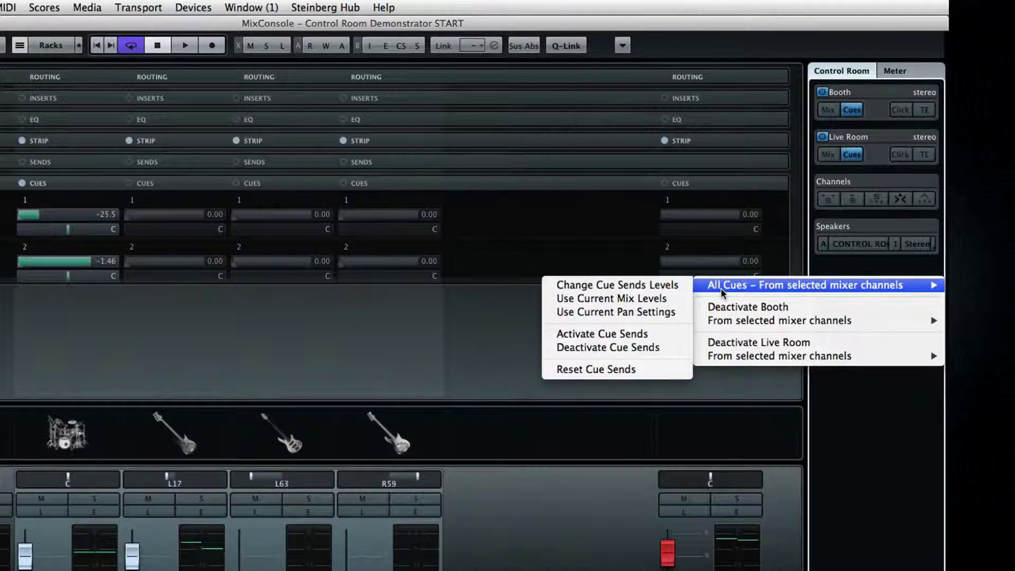
click(644, 339)
click(463, 265)
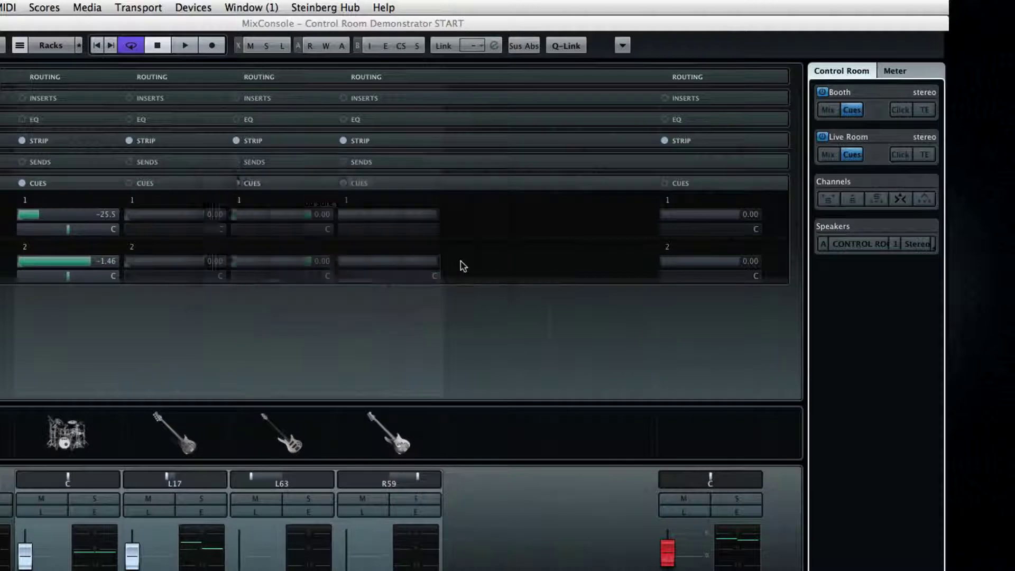
Apply the current mix levels to all cue sends of the selected channels
right_click(826, 274)
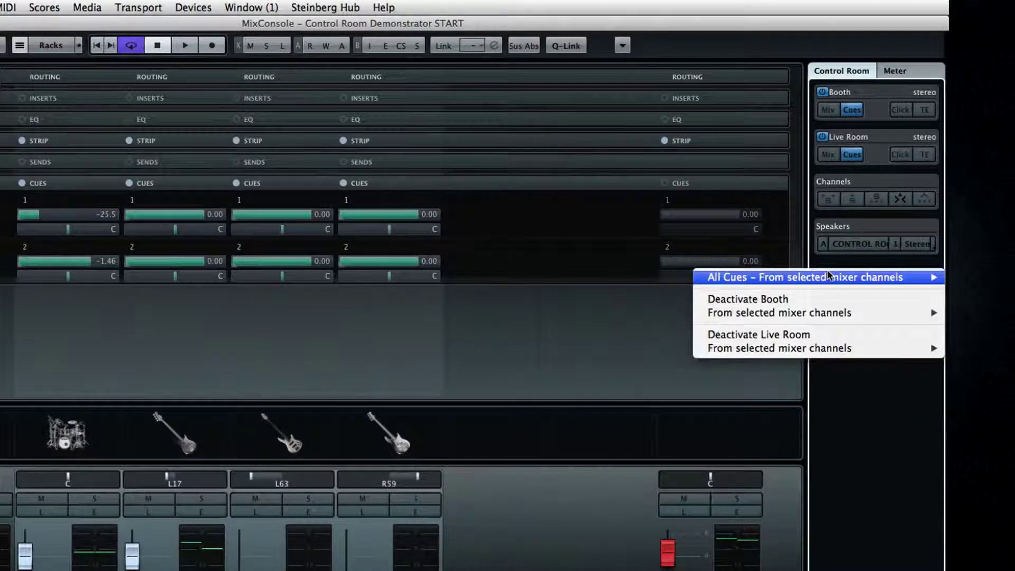
mouse_move(828, 274)
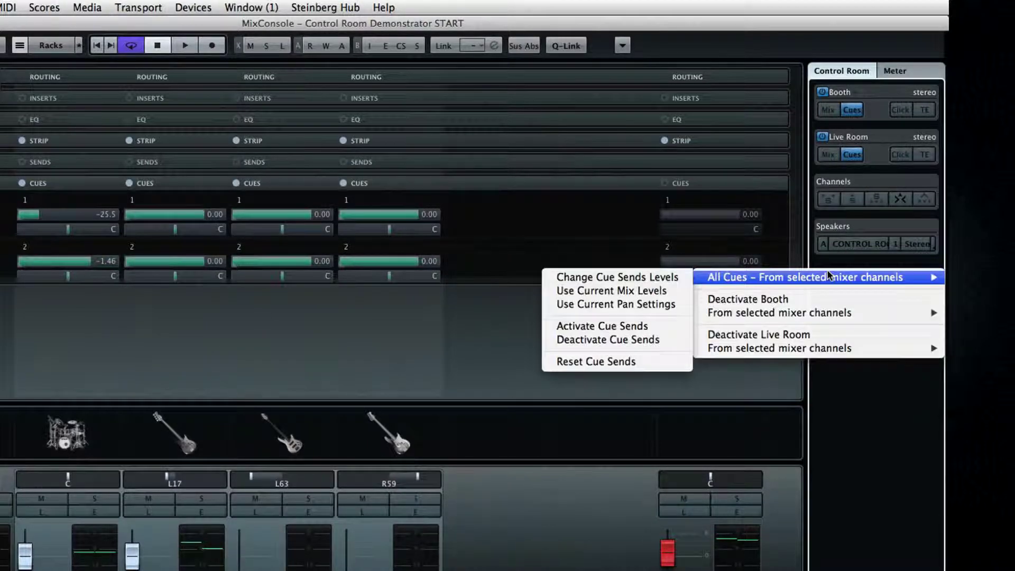
click(681, 293)
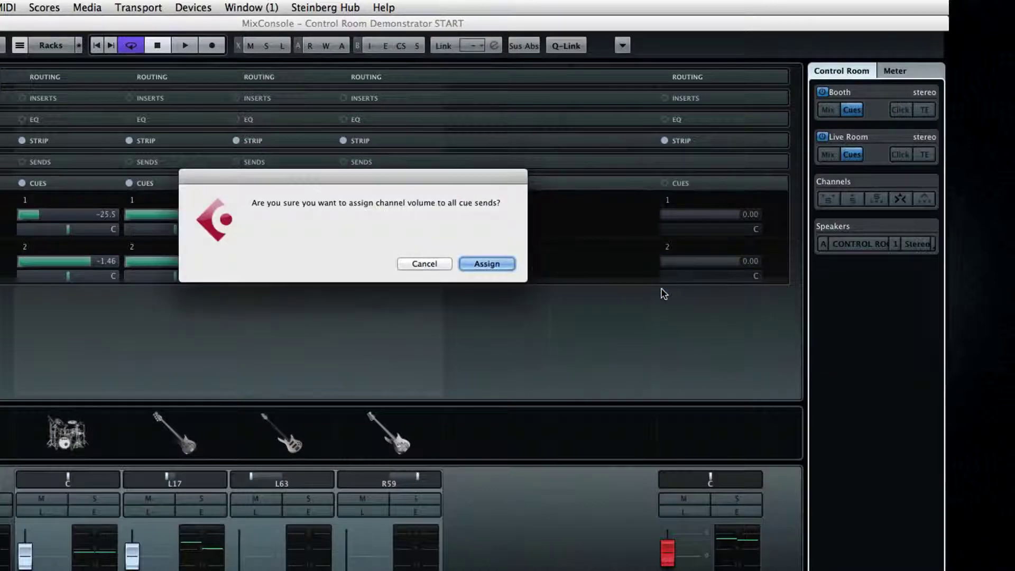
click(512, 269)
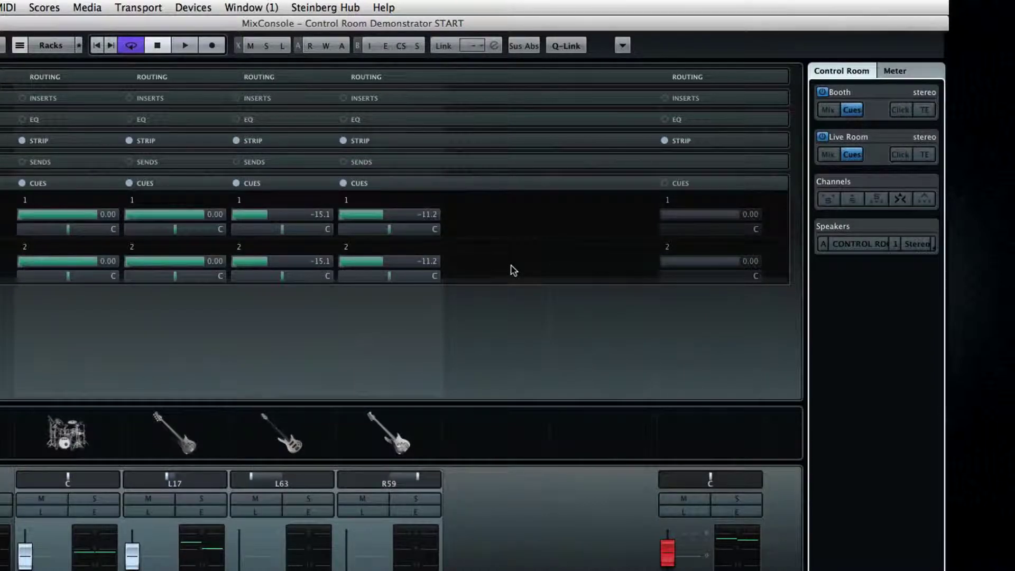
Lower the Bass cue 2 level to -9.33, and set Rhythm GTR cue 1 to -8.06 with pan at R17
drag(200, 263, 180, 267)
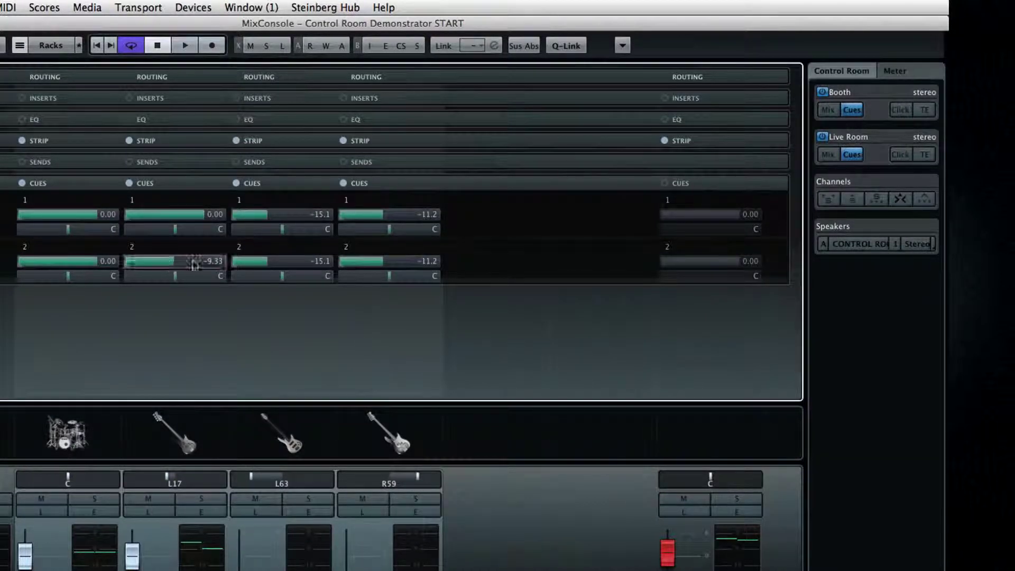
drag(269, 218, 292, 229)
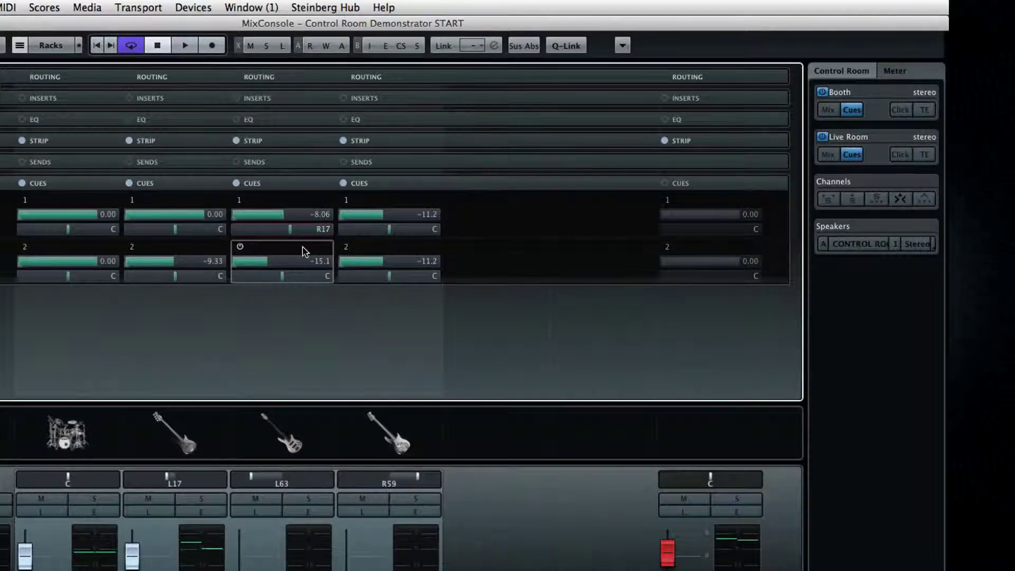
Raise all cue send levels of the selected channels by 3 dB in Relative Mode
right_click(823, 267)
mouse_move(823, 268)
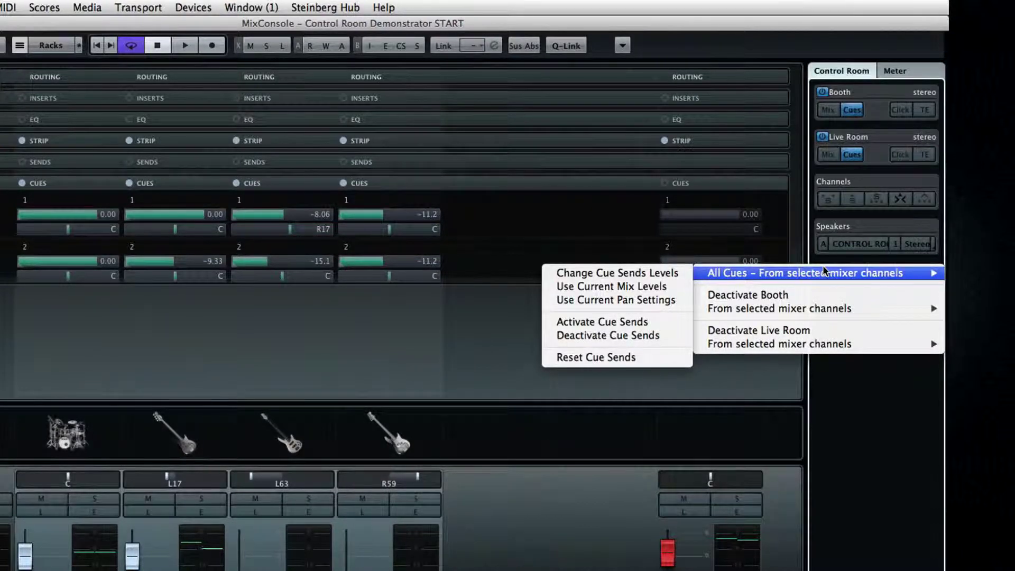
click(657, 274)
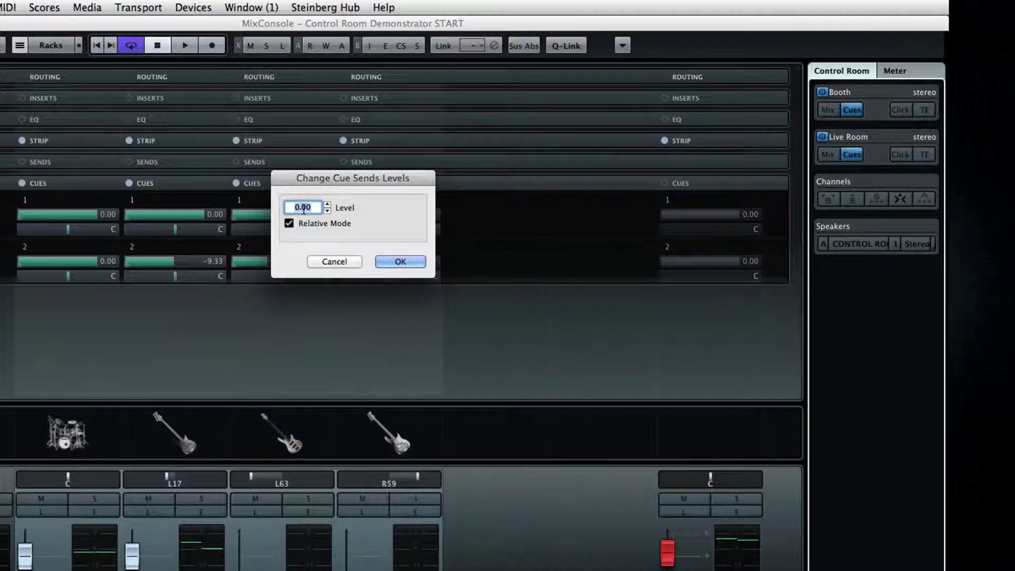
text(3)
click(397, 262)
right_click(838, 283)
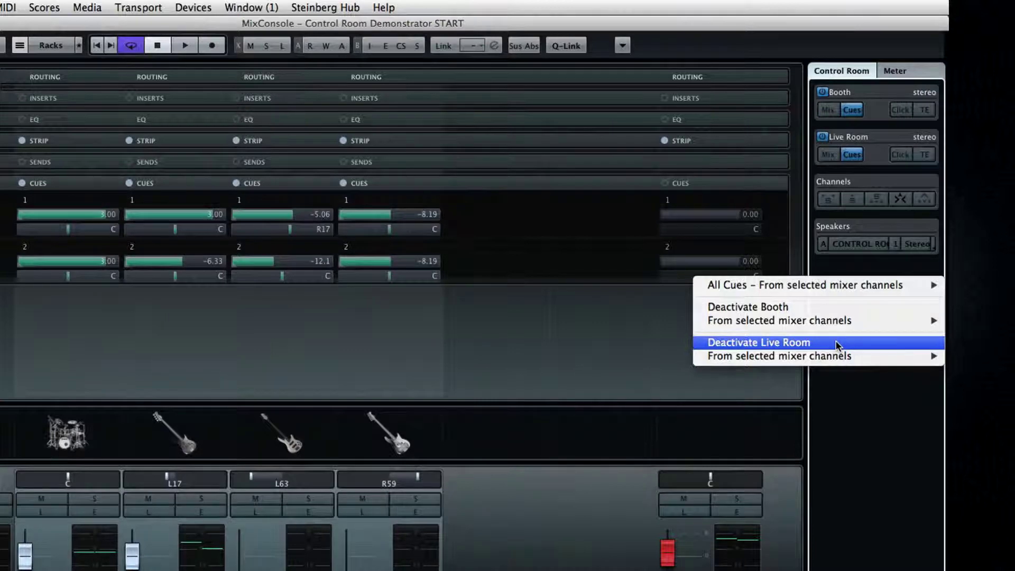
mouse_move(834, 324)
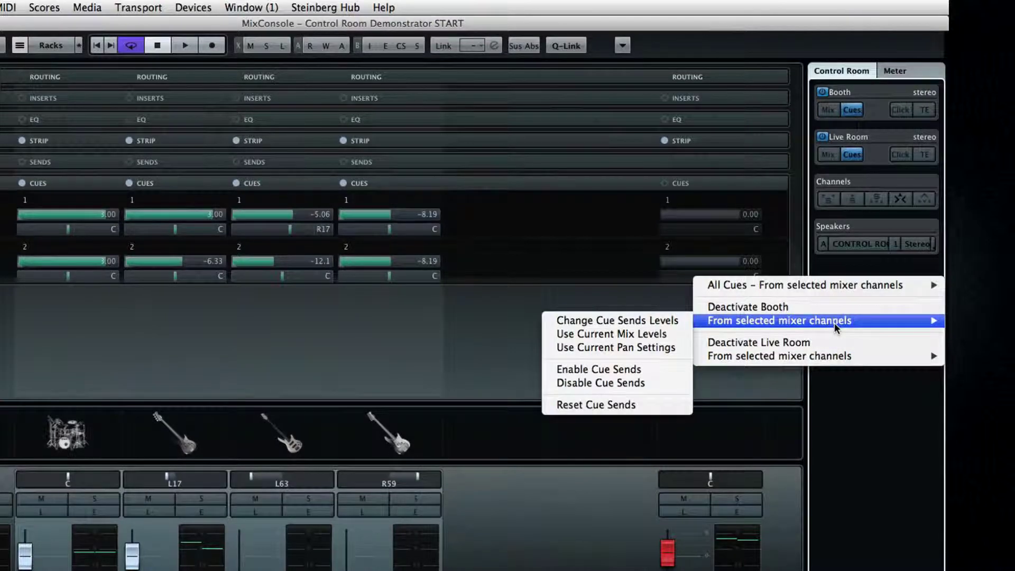
click(658, 320)
click(327, 211)
click(327, 211)
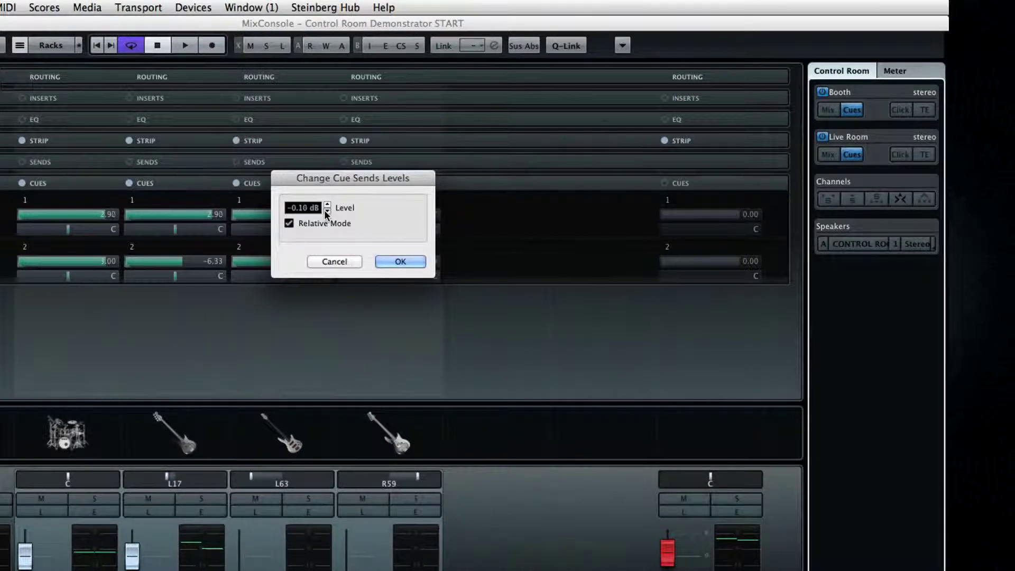
click(333, 262)
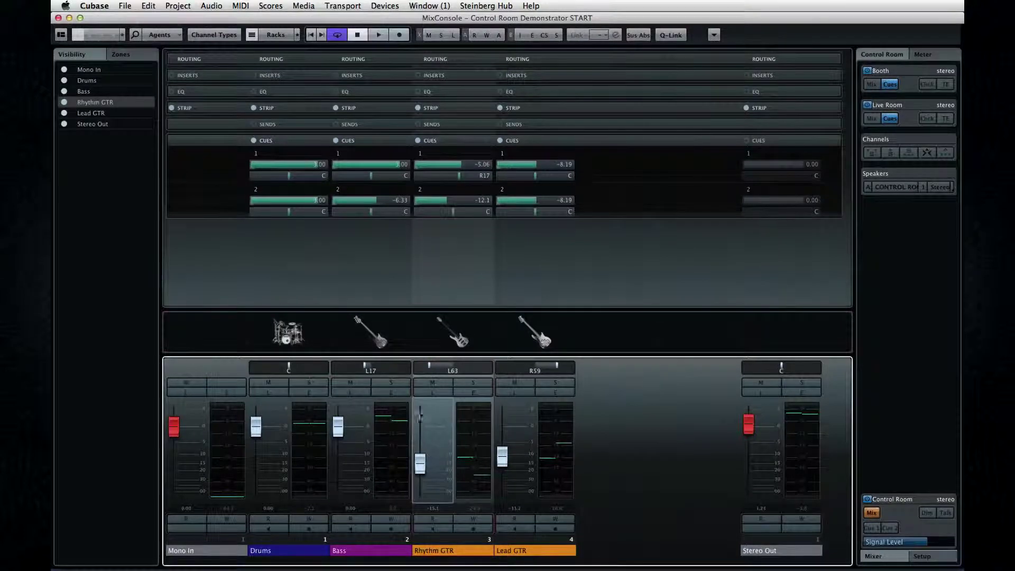
Lower the cue 1 send levels to -4.67 on Bass, -8.81 on Rhythm GTR and -14.2 on Lead GTR
drag(396, 167, 377, 171)
drag(461, 165, 444, 167)
drag(534, 169, 526, 169)
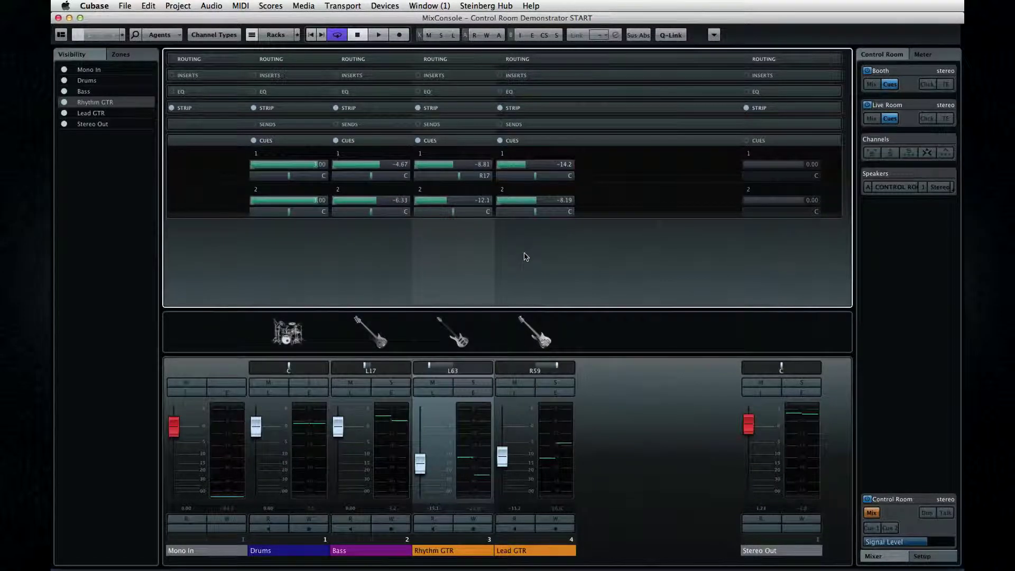
Lower the Booth cue send levels of Bass, Rhythm GTR and Lead GTR by 2 dB in Relative Mode
click(359, 542)
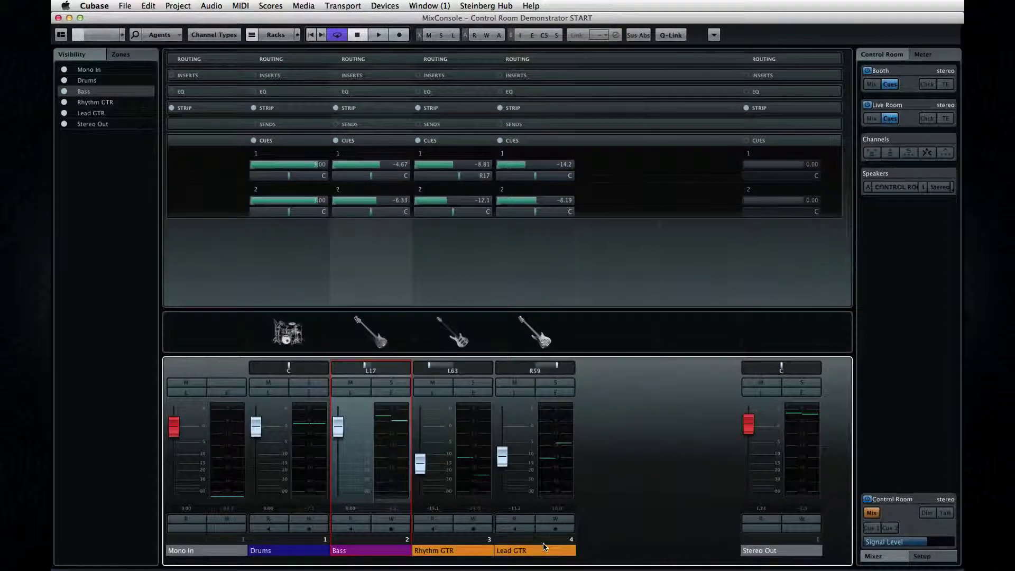
click(545, 547)
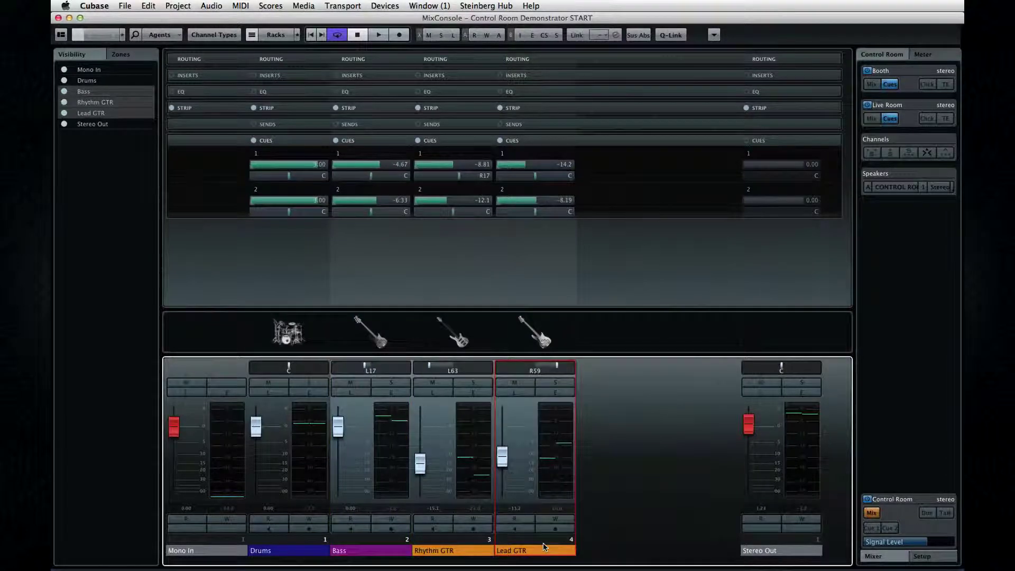
right_click(883, 214)
mouse_move(882, 217)
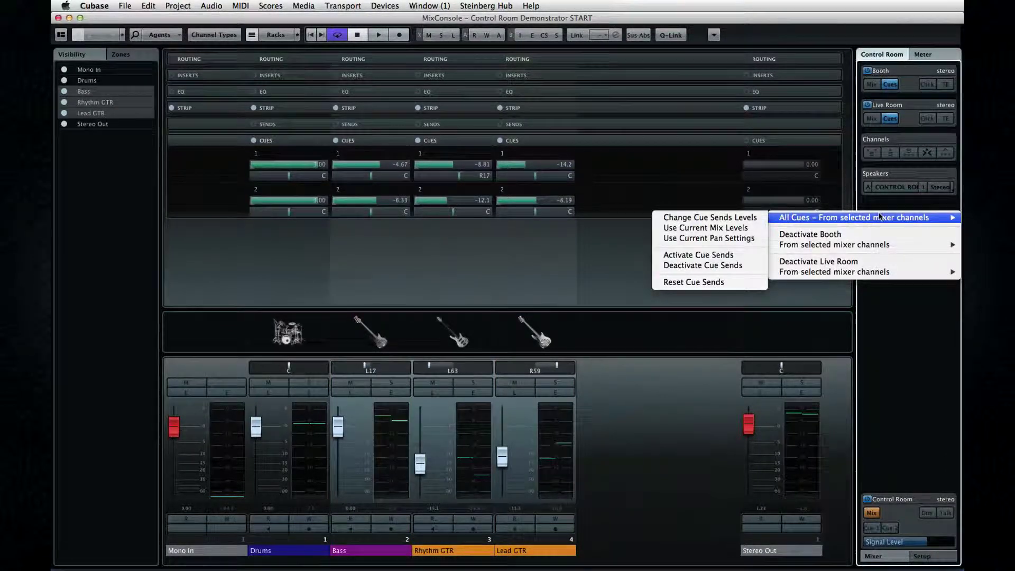
mouse_move(865, 246)
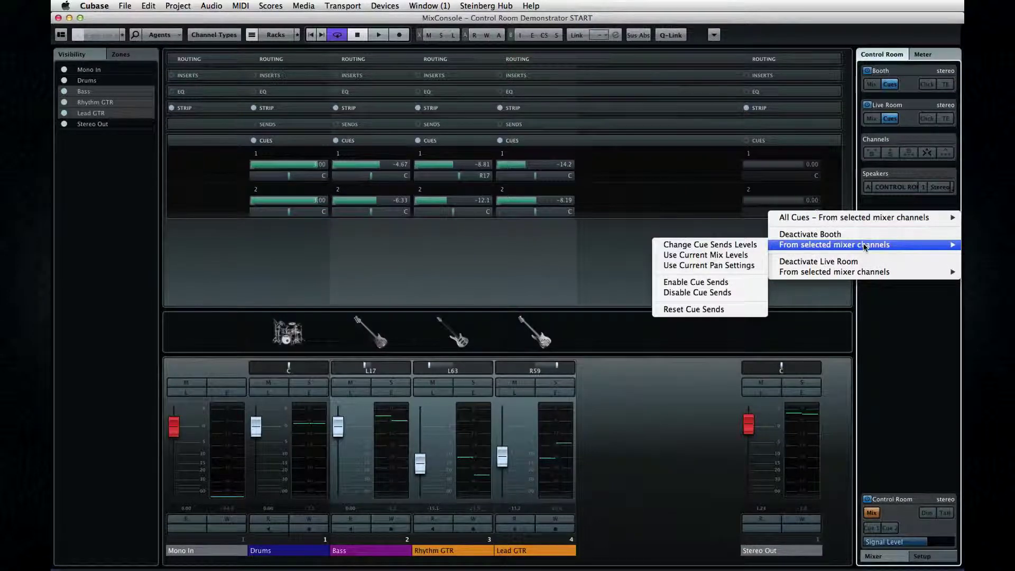
click(745, 245)
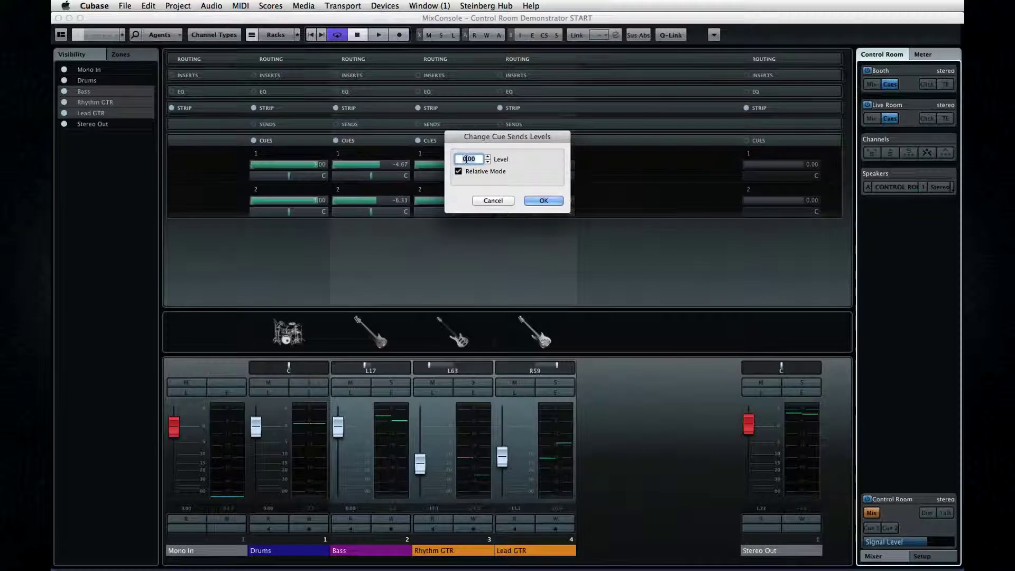
text(-2)
key(Tab)
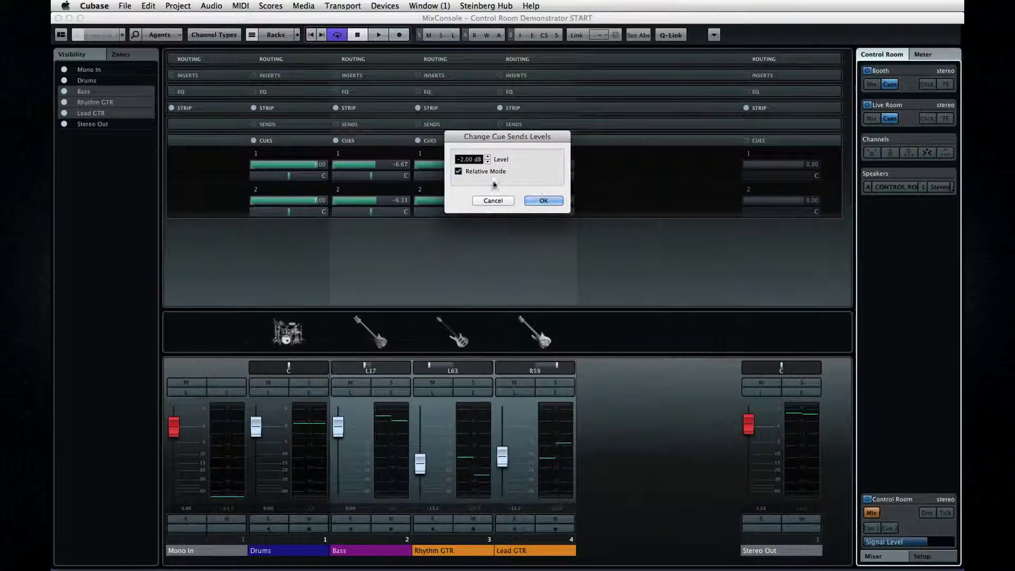
click(542, 201)
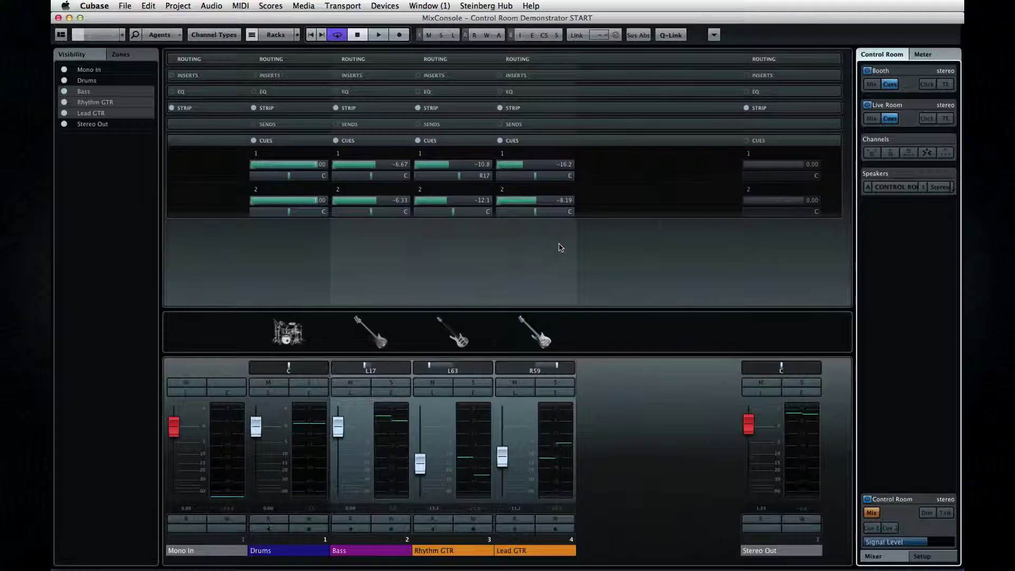
Raise the cue 2 send levels to -1.63 on Bass, -4.20 on Rhythm GTR and -3.53 on Lead GTR
drag(373, 201, 437, 200)
drag(535, 201, 546, 200)
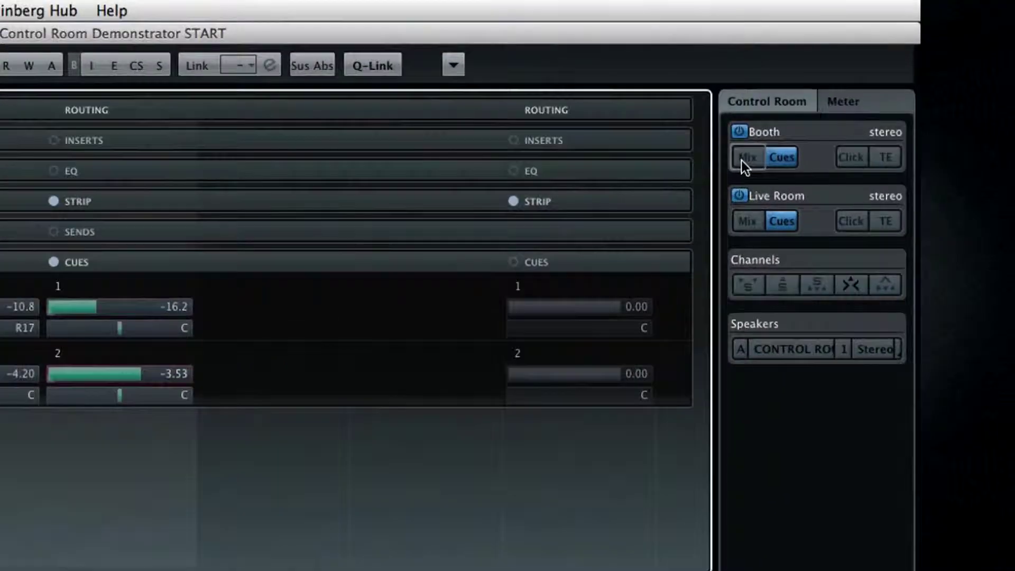
Switch the Booth and Live Room sources from their cues to the main mix
click(868, 85)
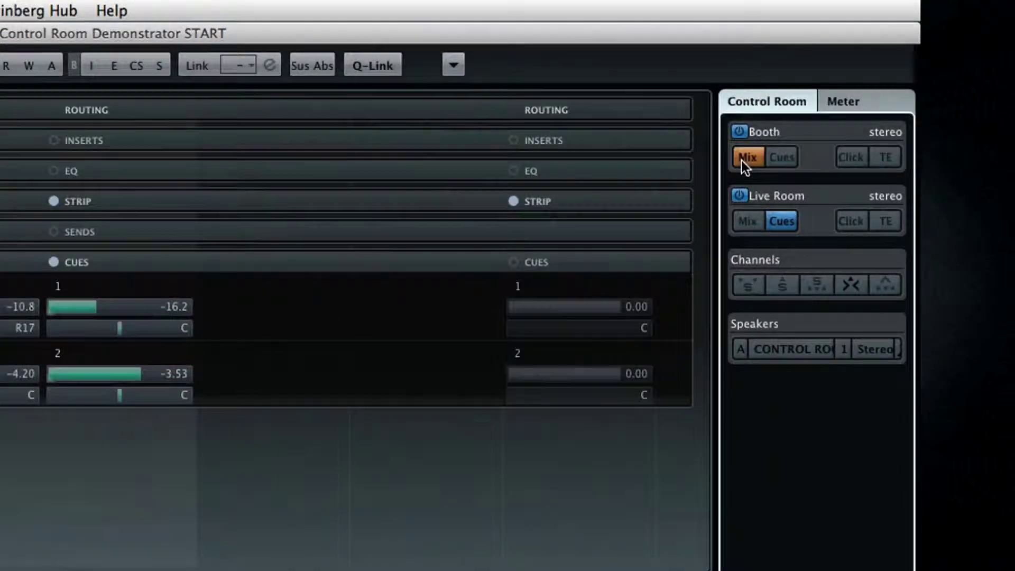
click(745, 221)
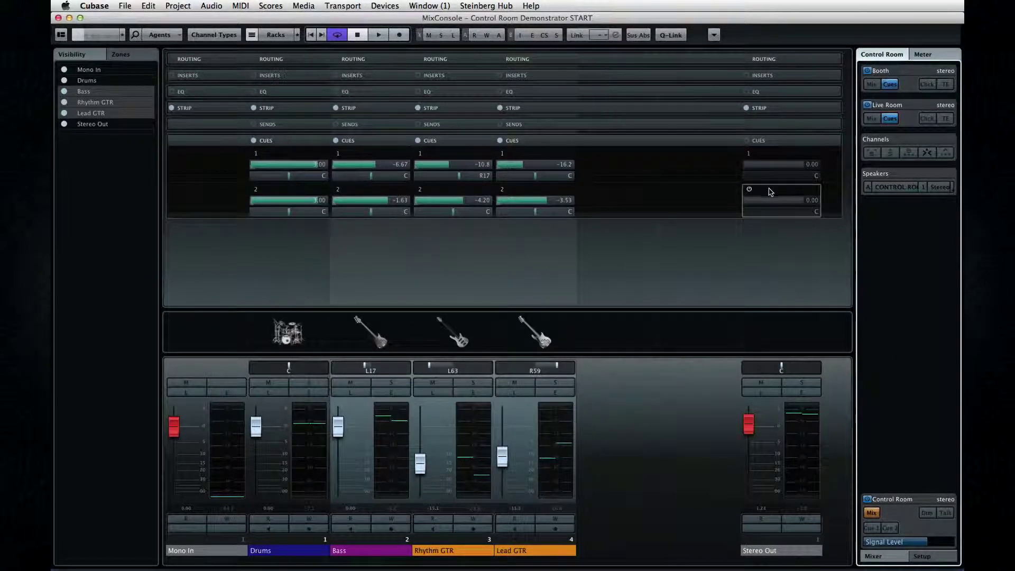
Switch the Control Room monitoring to Cue 1 and then to Cue 2, and raise its signal level slightly
click(880, 527)
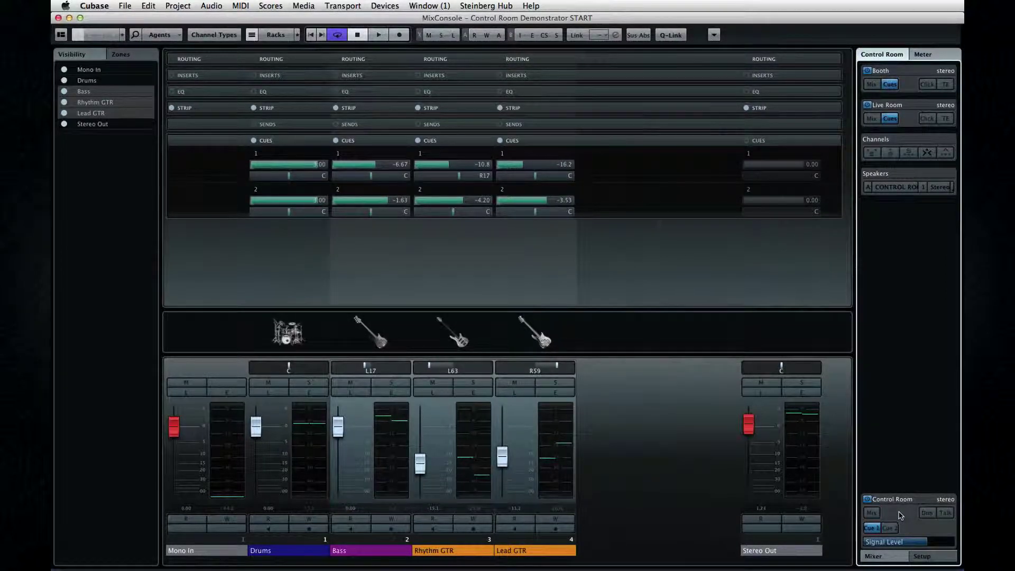
click(889, 528)
mouse_move(911, 542)
mouse_down()
mouse_move(893, 542)
mouse_move(920, 543)
mouse_up()
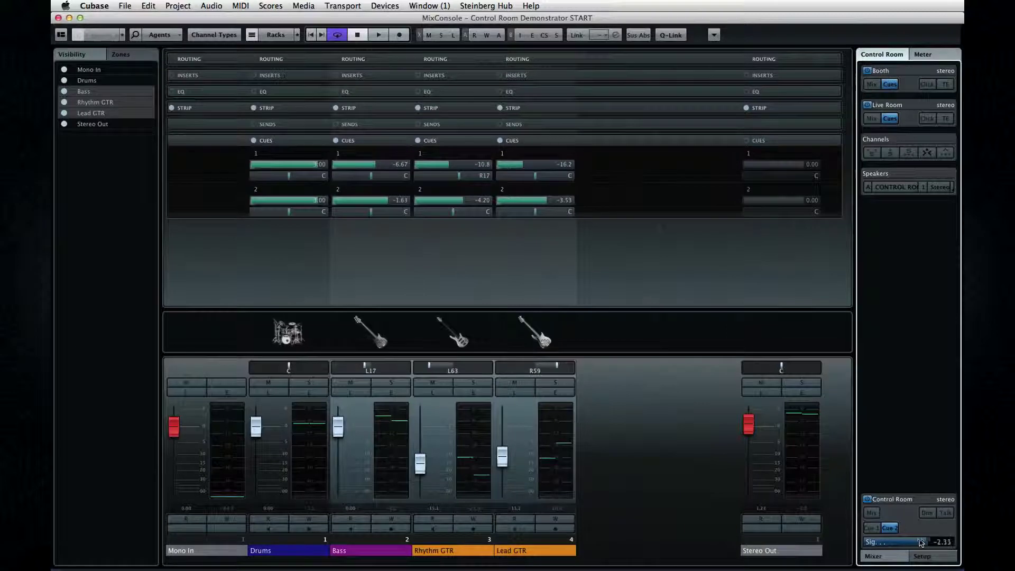
mouse_move(919, 542)
mouse_down()
mouse_move(903, 543)
mouse_move(922, 543)
mouse_up()
Try the Control Room's Dim and Talk functions, turning each one on and back off
click(926, 513)
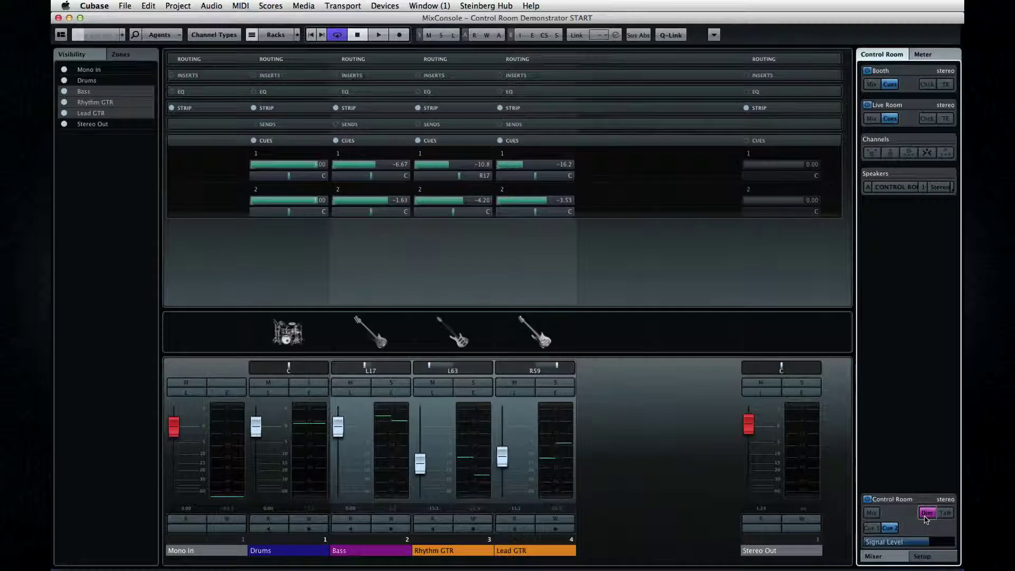
click(926, 513)
click(941, 517)
click(942, 517)
click(945, 512)
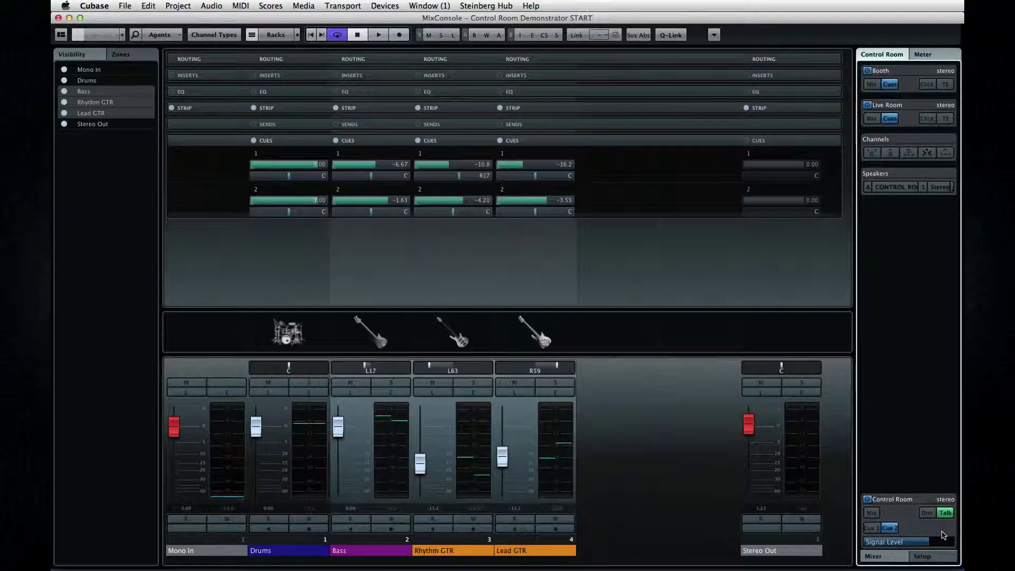
click(945, 513)
click(944, 513)
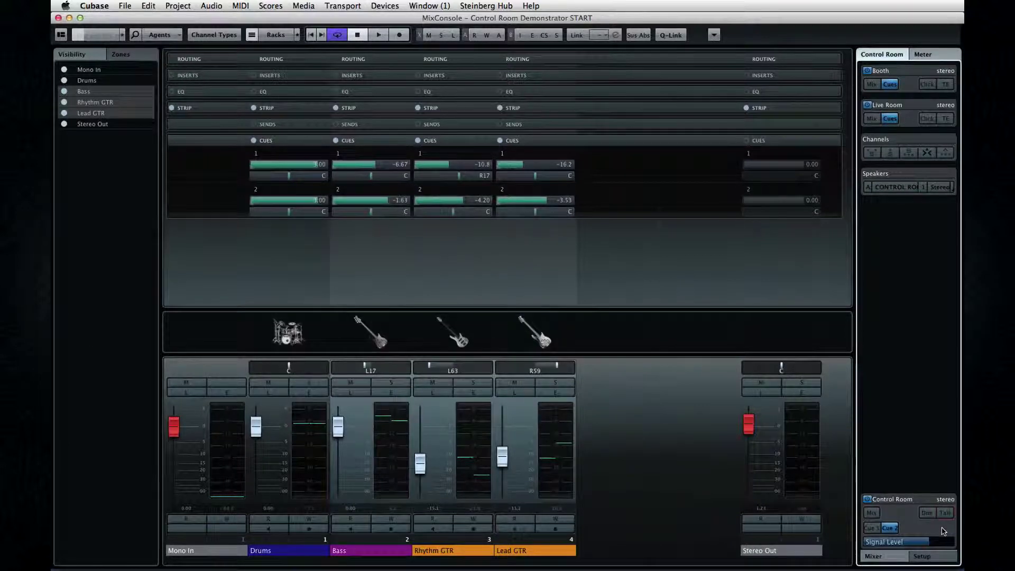
Expand the speaker and downmix settings, switch between CONTROL ROOM and Monitor 2, and cycle the downmix presets
click(896, 187)
click(903, 220)
click(904, 206)
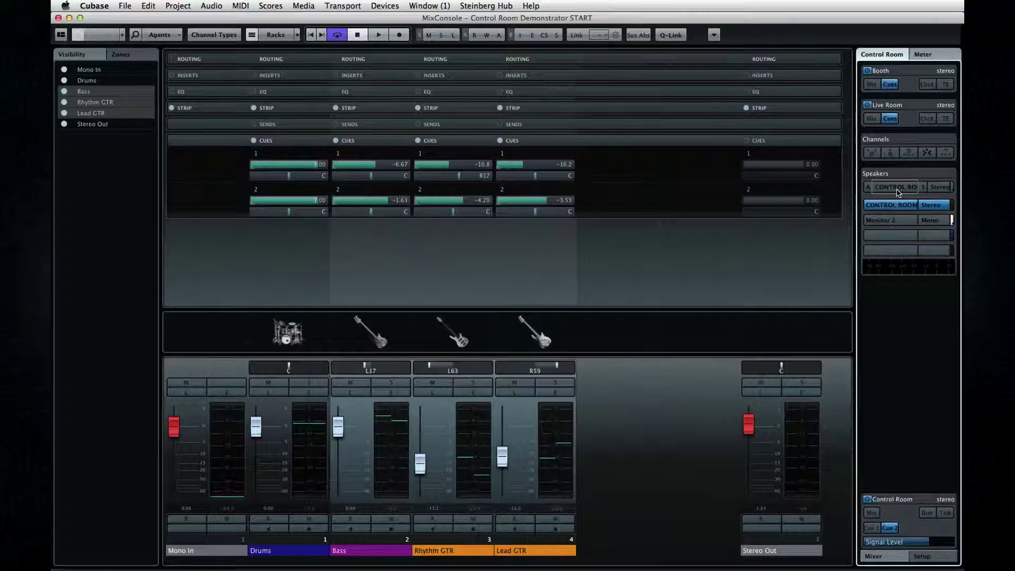
click(868, 188)
click(867, 188)
click(868, 188)
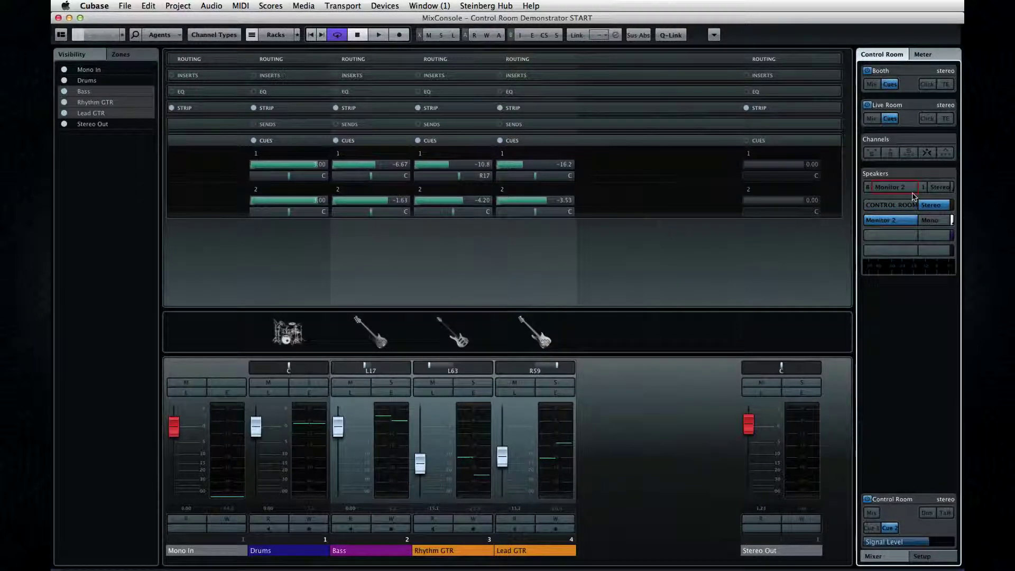
click(940, 188)
click(941, 190)
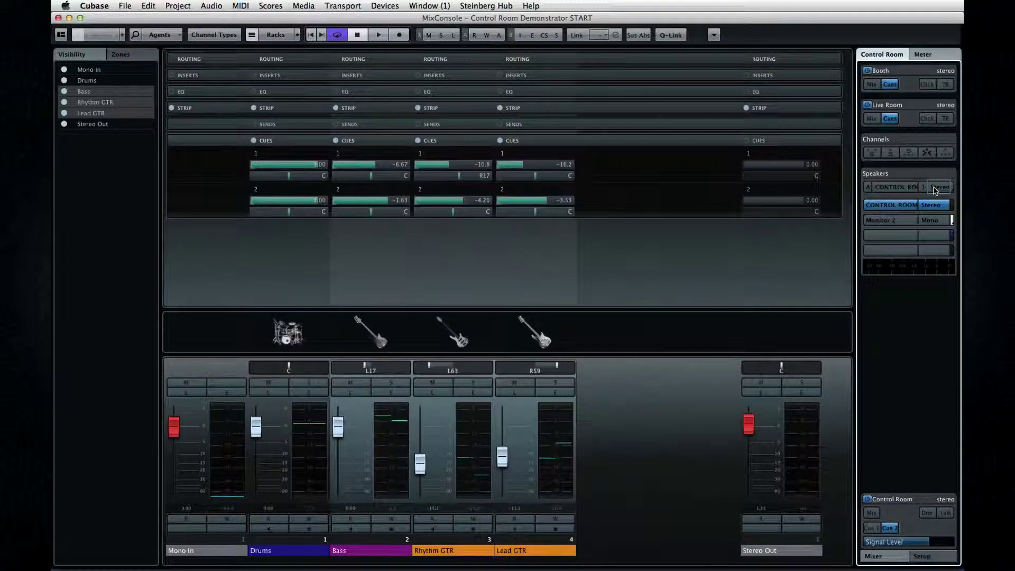
Convert the monitor downmix from stereo to Mono in MixConvert and show its input and output channel displays
click(953, 189)
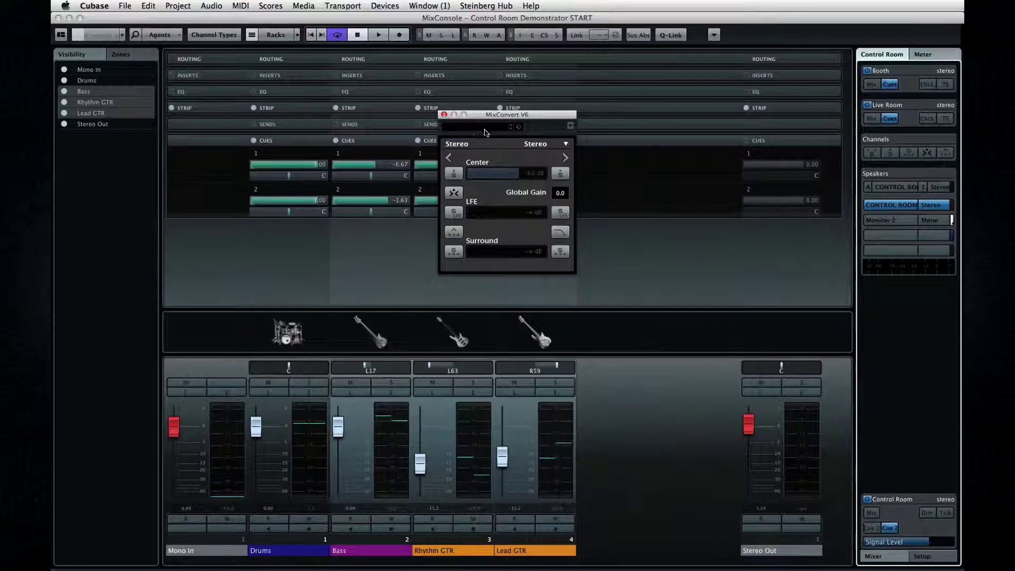
click(564, 146)
click(532, 152)
click(448, 157)
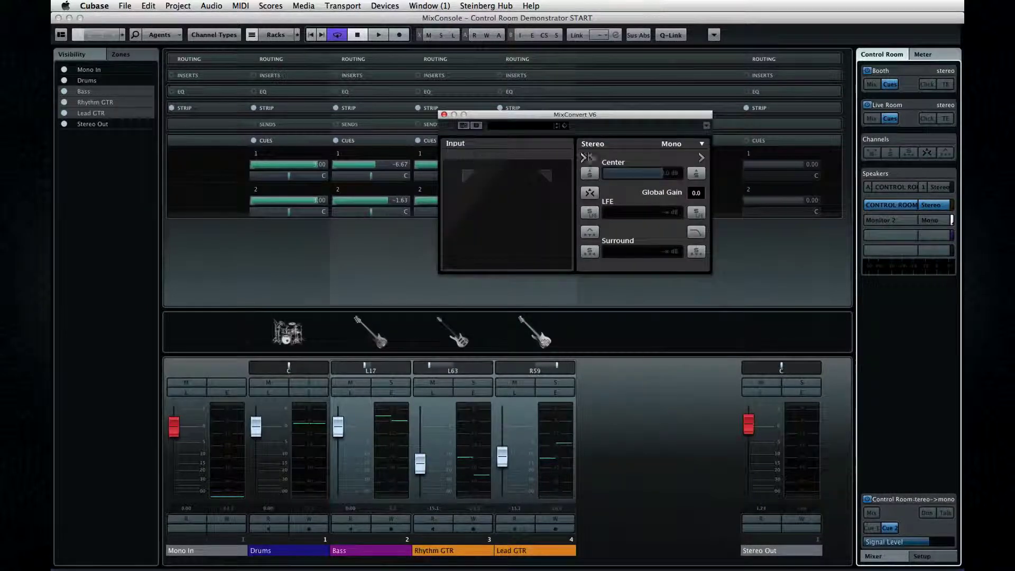
click(700, 157)
drag(670, 122, 511, 203)
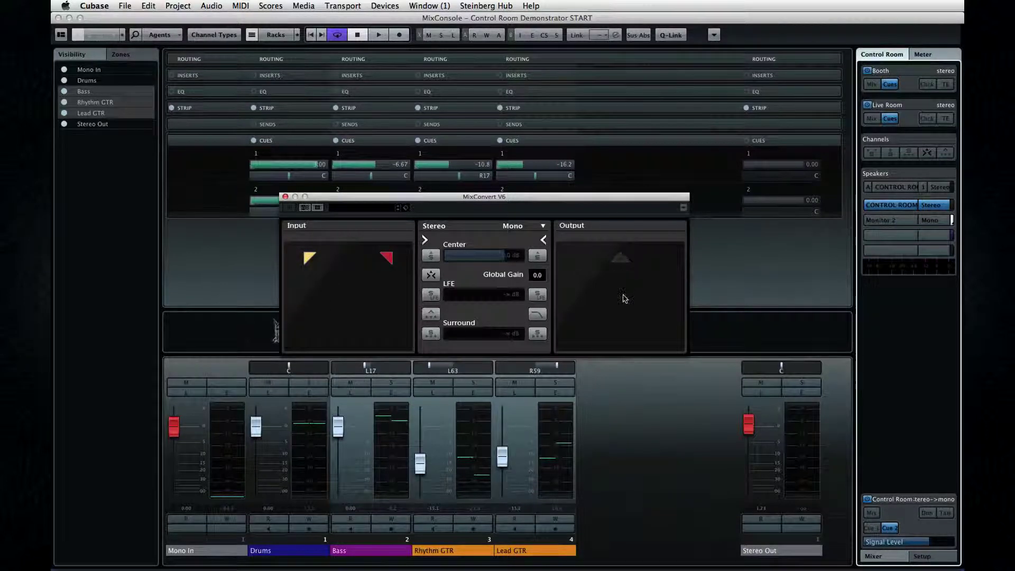
click(650, 442)
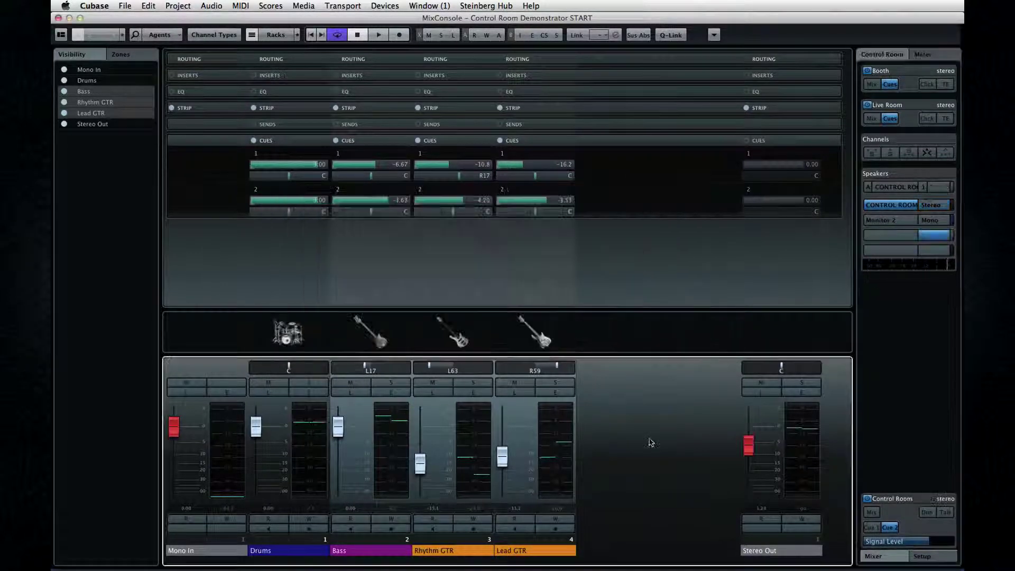
Expand the Control Room channel and activate Listen on the guitar and bass channels, leaving only Lead GTR in Listen
click(898, 499)
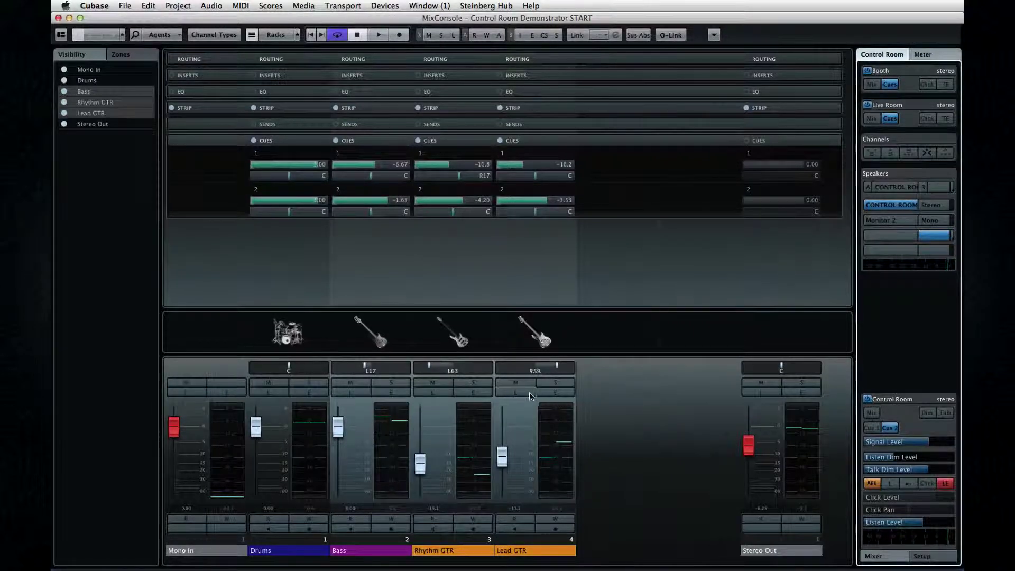
click(514, 392)
click(440, 393)
click(349, 392)
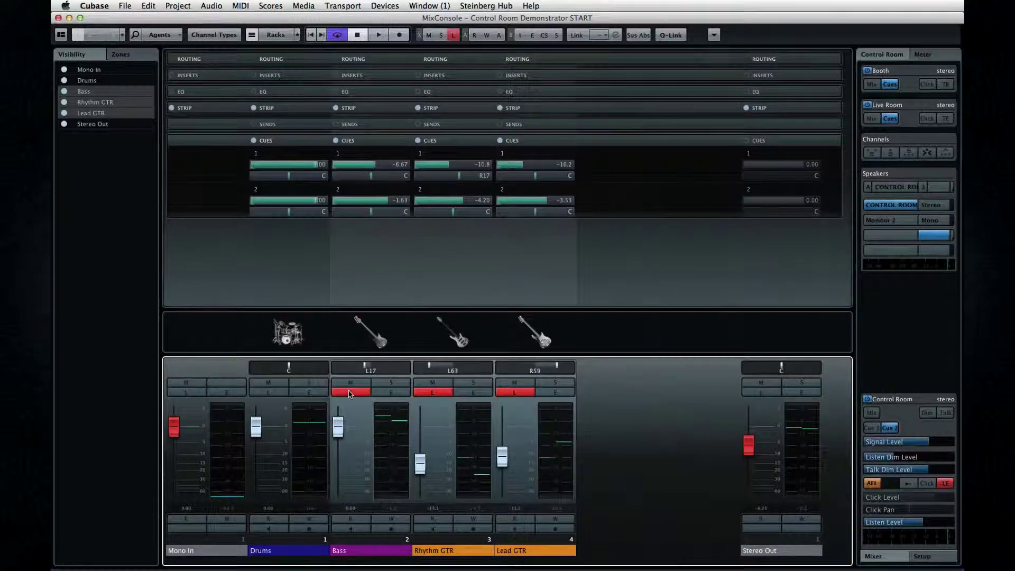
click(433, 392)
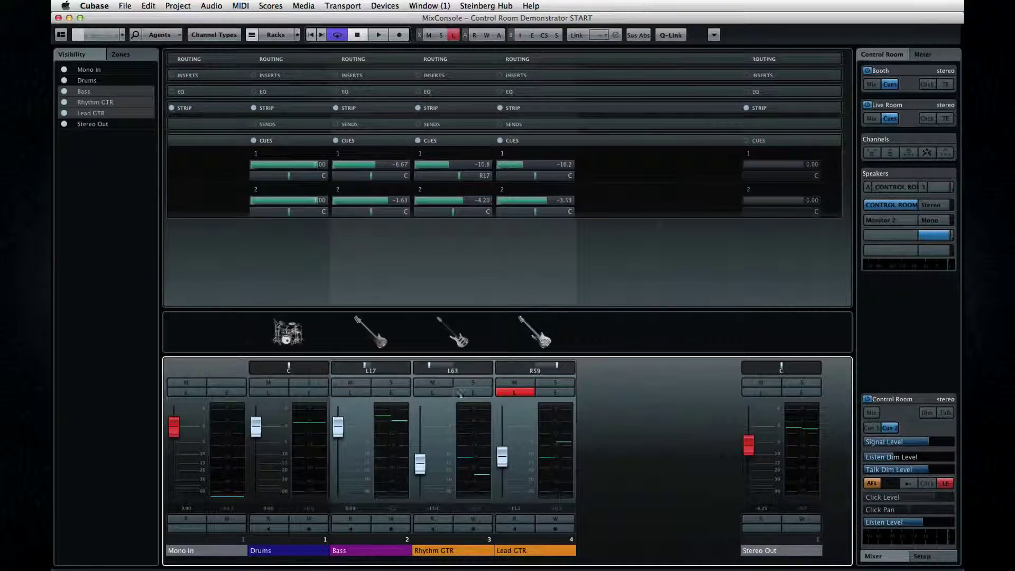
click(509, 393)
click(508, 394)
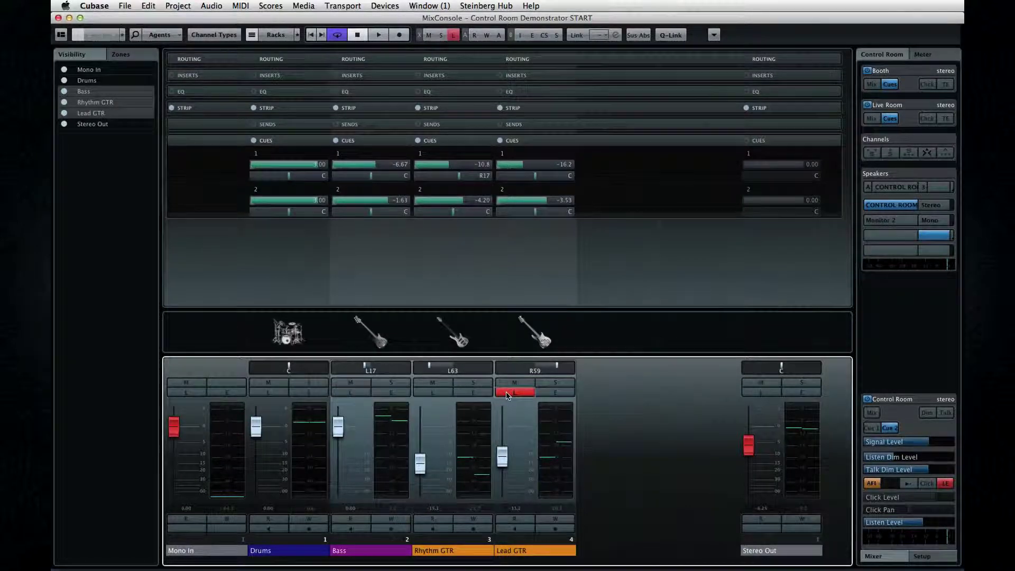
Raise the Listen Dim Level, clear Listen on all channels and disable Listen for the Control Room
click(907, 459)
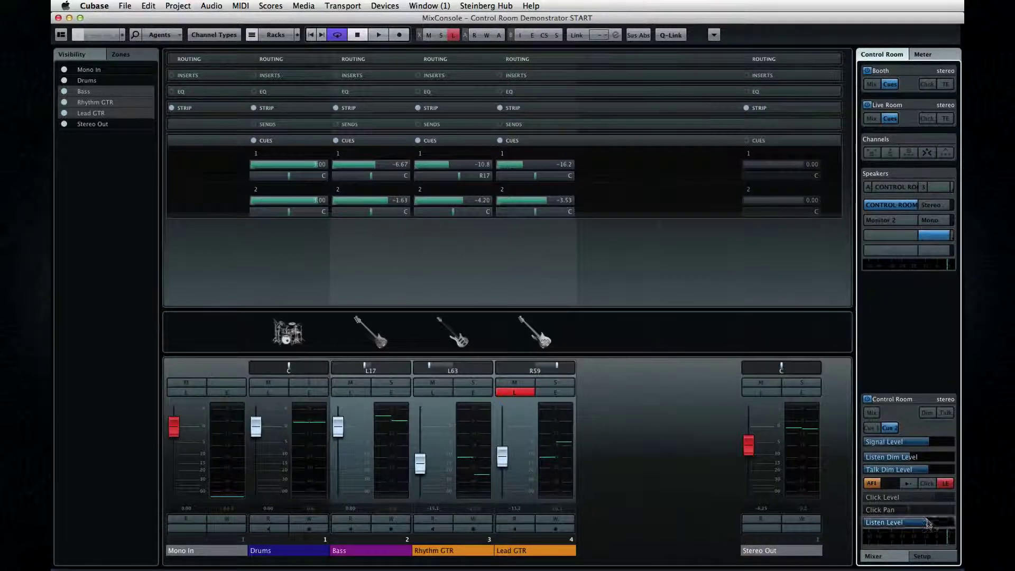
click(888, 484)
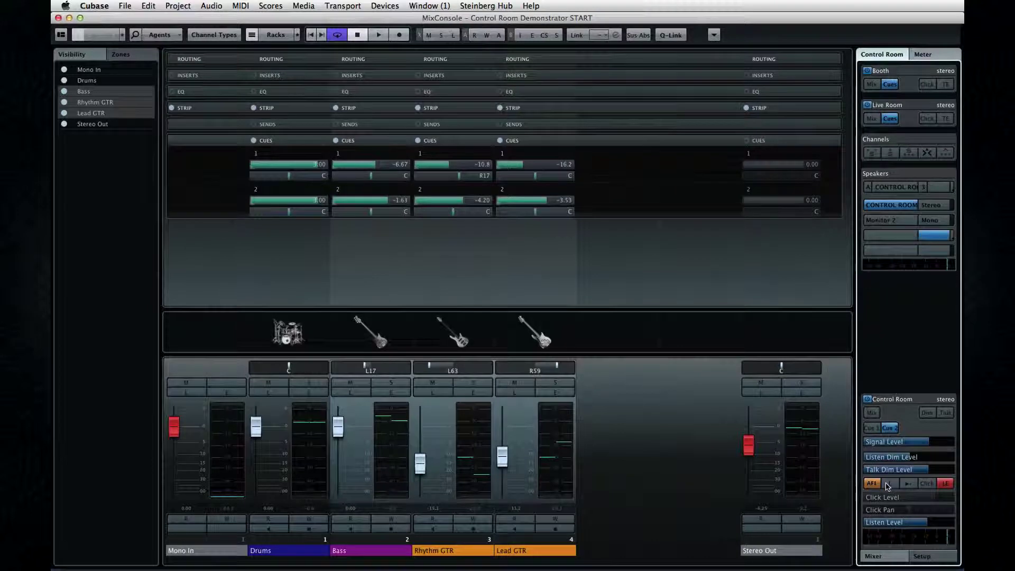
click(946, 485)
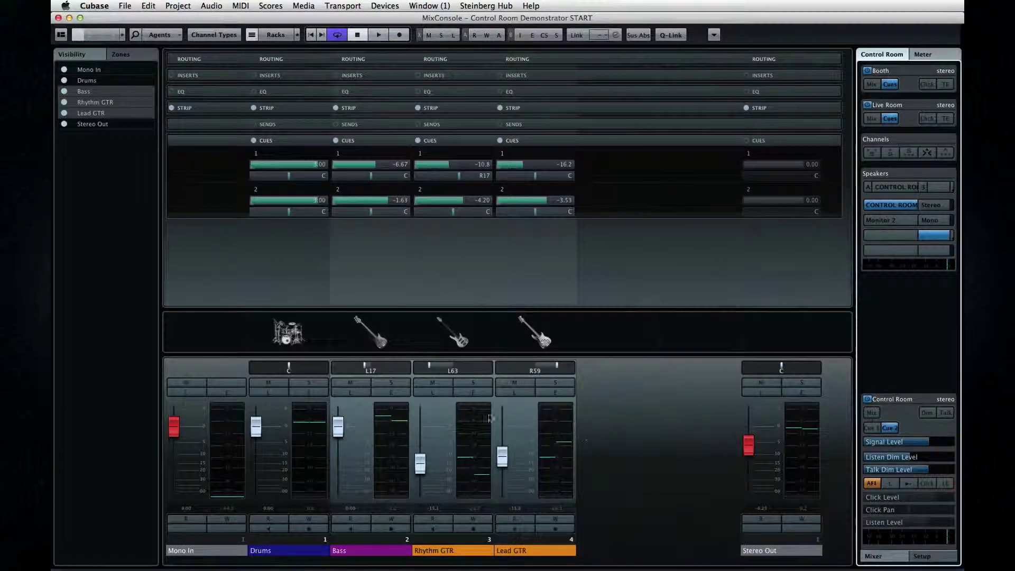
Activate Listen on Rhythm GTR, and try the Control Room's Listen Enable together with different Listen Dim Levels
click(433, 392)
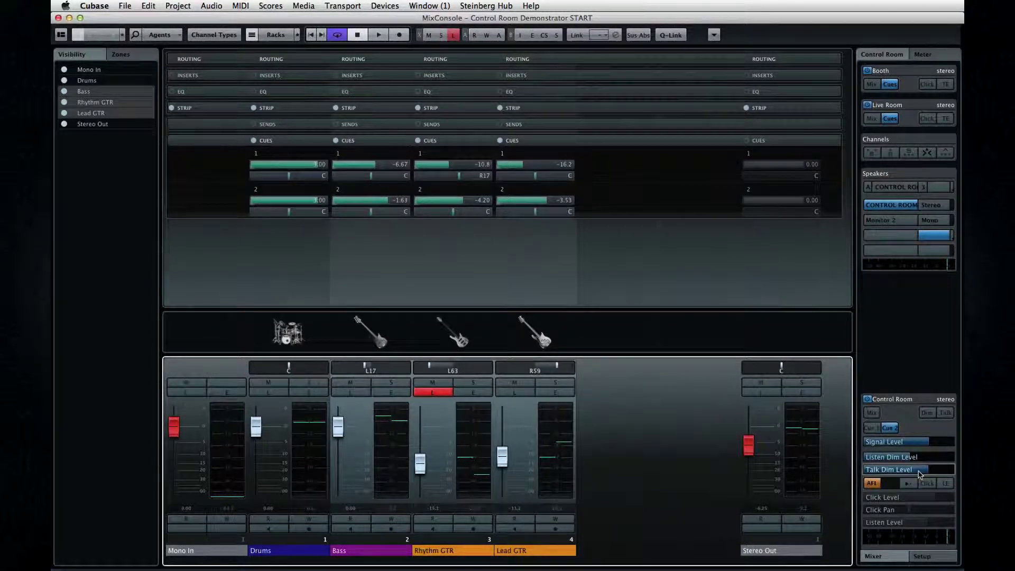
click(944, 483)
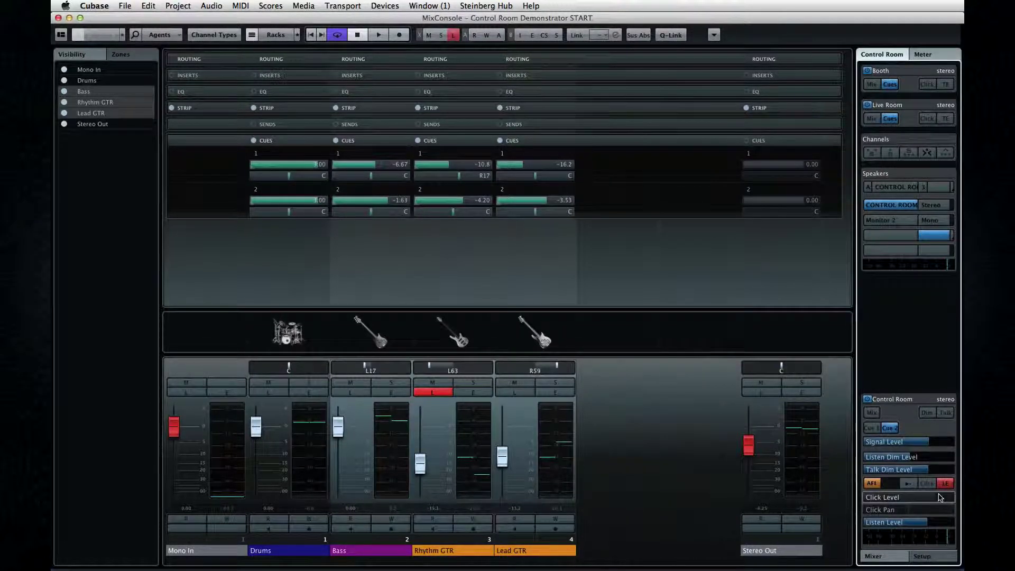
drag(917, 458, 897, 461)
scroll(902, 461, up, 3)
click(946, 483)
Enable Listen for the Control Room during playback, with Listen Dim Level at -23.3 and Listen Level at -1.0
key(space)
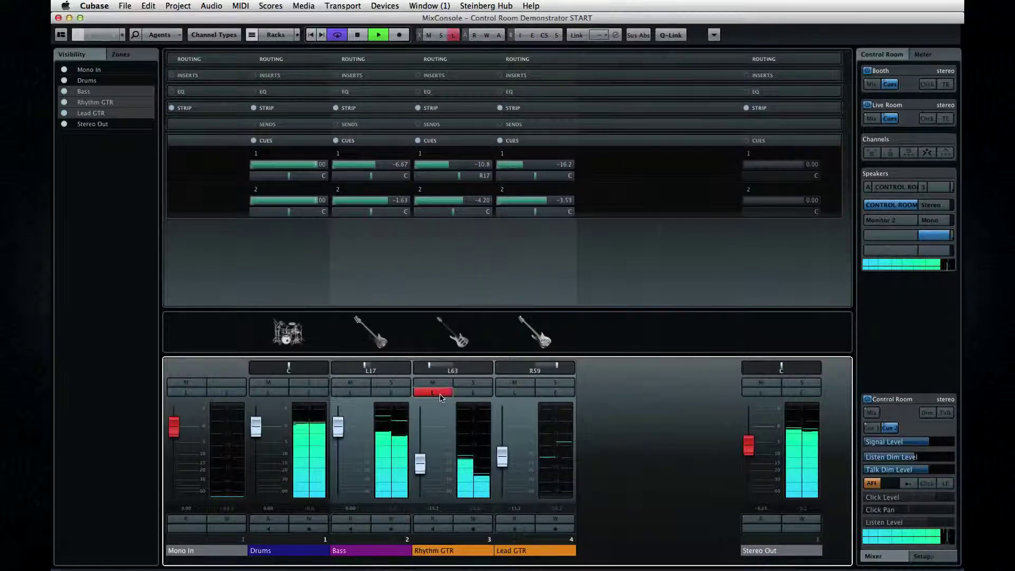
click(945, 484)
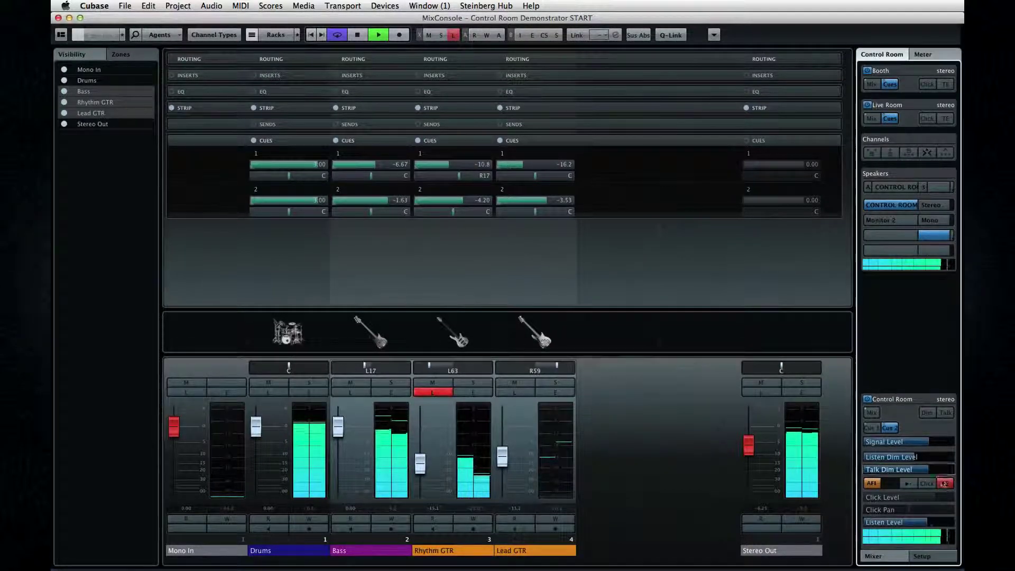
drag(902, 458, 884, 458)
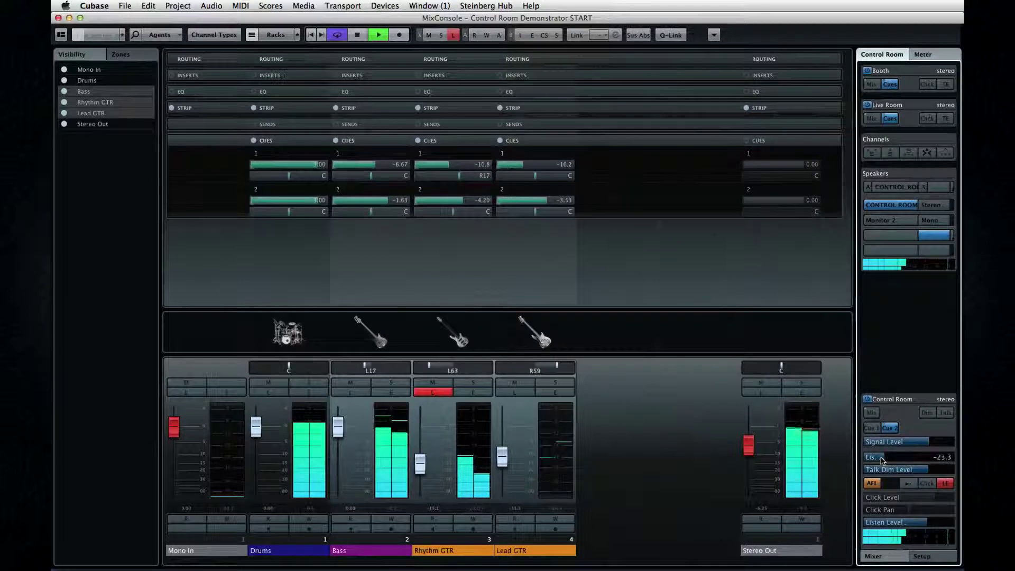
drag(928, 522, 935, 523)
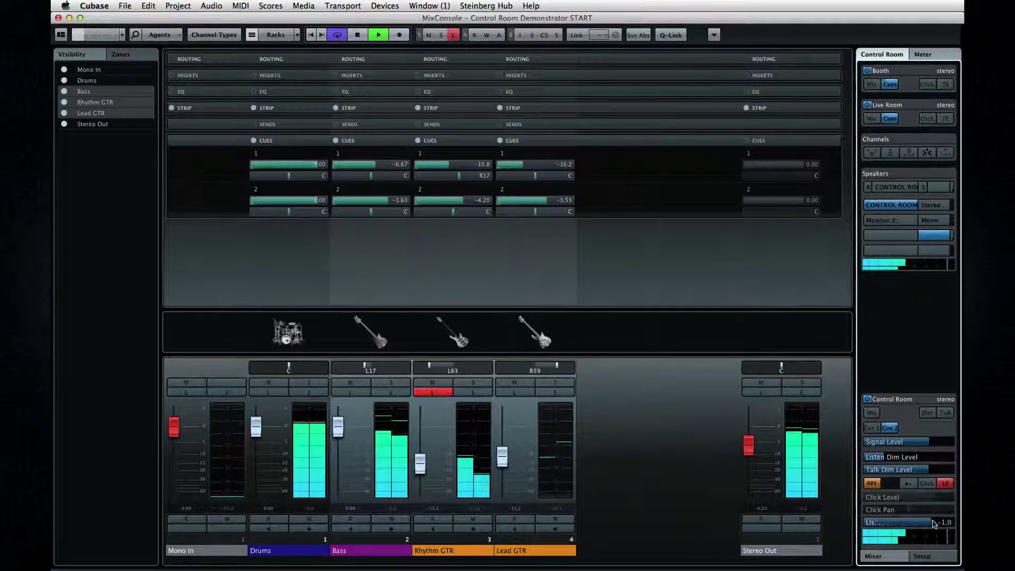
Raise the Control Room's Listen Dim Level slightly, clear Listen on Rhythm GTR and briefly audition Bass with Listen
drag(888, 458, 900, 458)
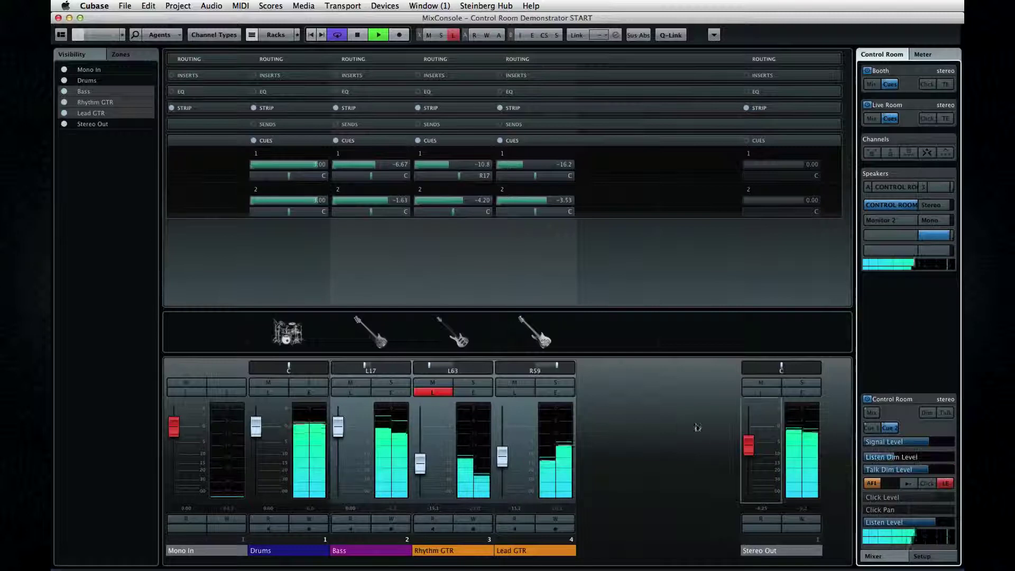
click(426, 393)
click(364, 393)
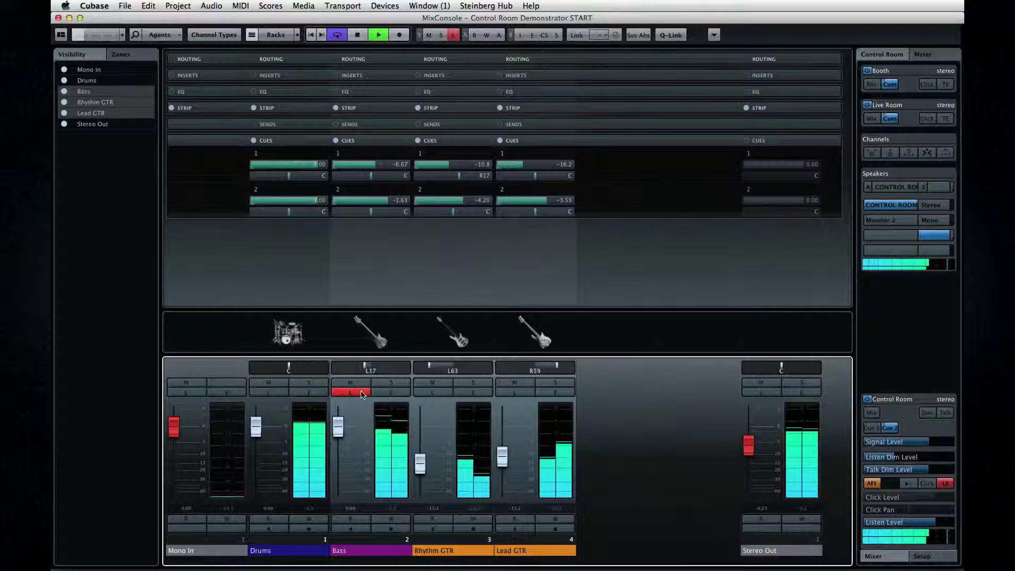
click(363, 393)
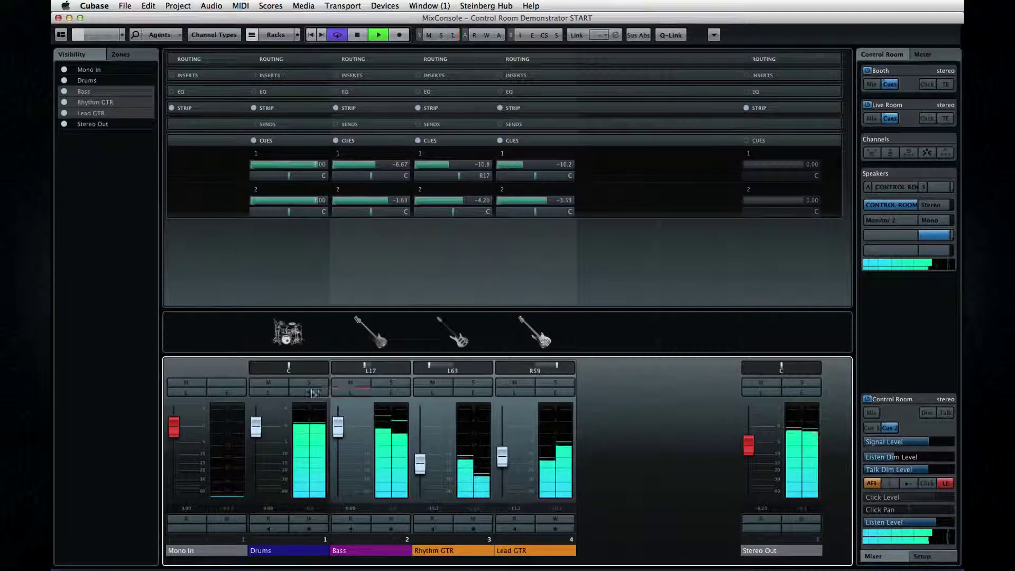
Audition Drums, Rhythm GTR and Lead GTR in turn with Listen, leaving Listen off on every channel, and stop playback
click(279, 394)
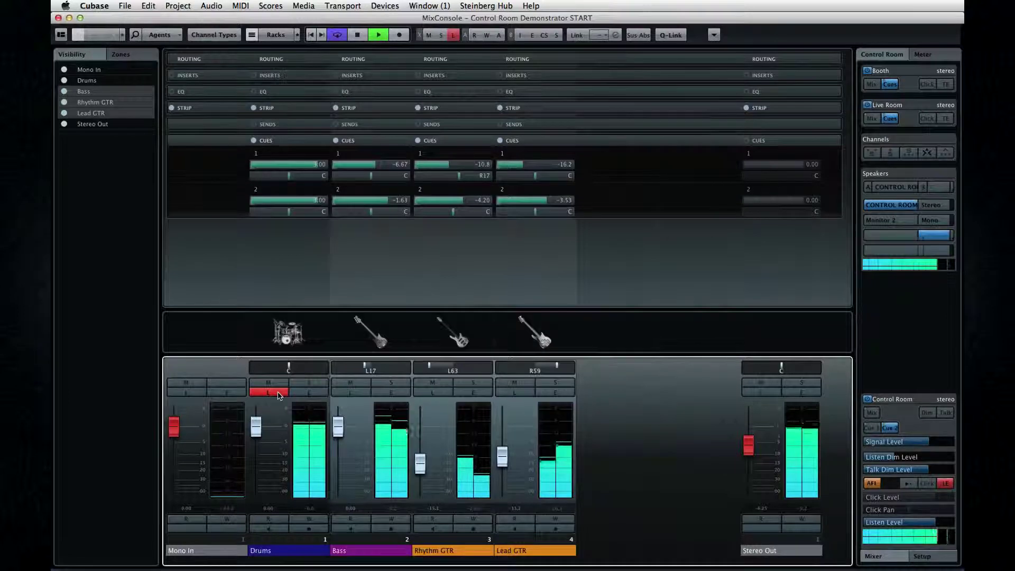
click(278, 394)
click(433, 393)
click(515, 393)
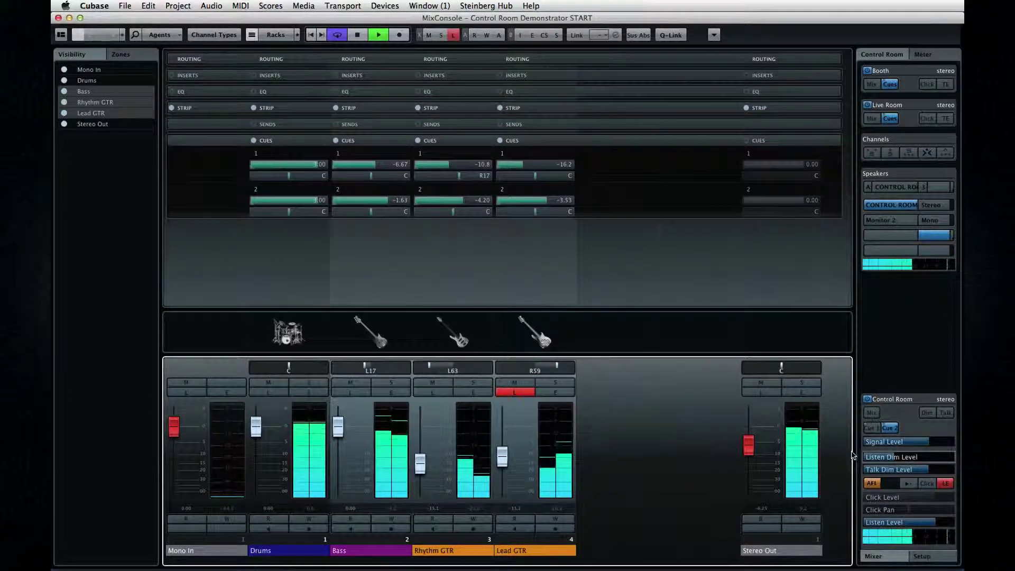
click(528, 392)
key(space)
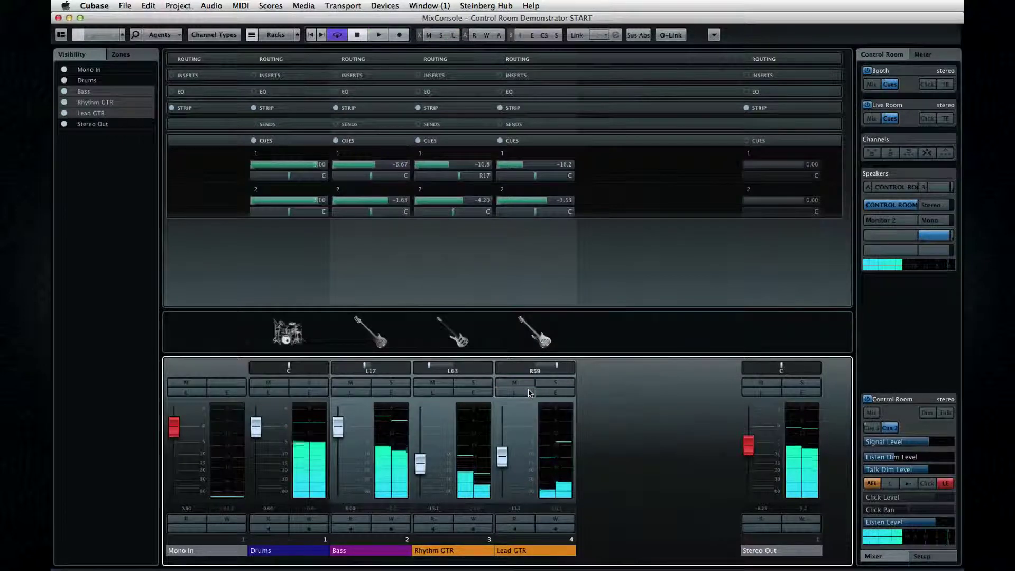
click(870, 484)
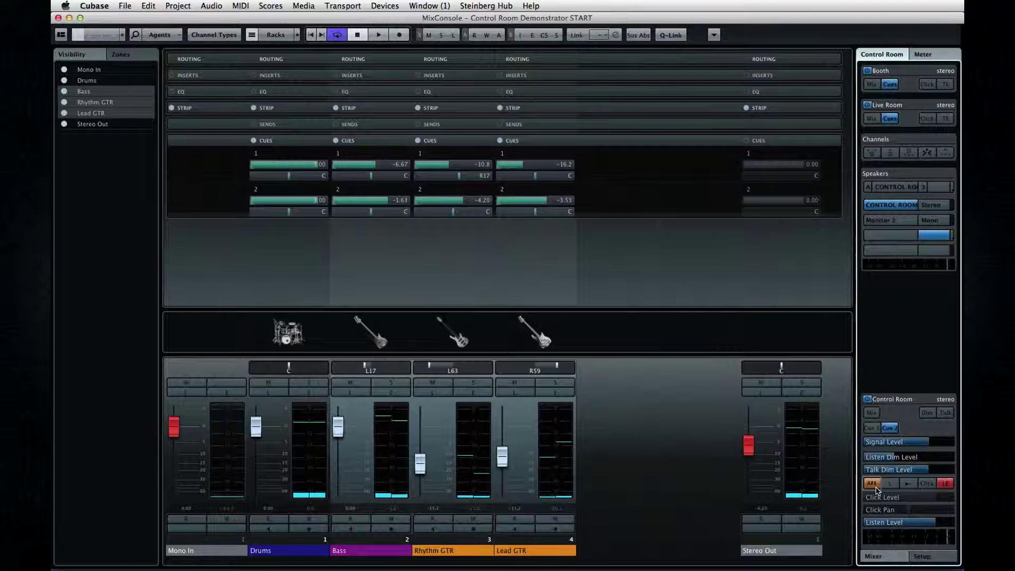
click(873, 484)
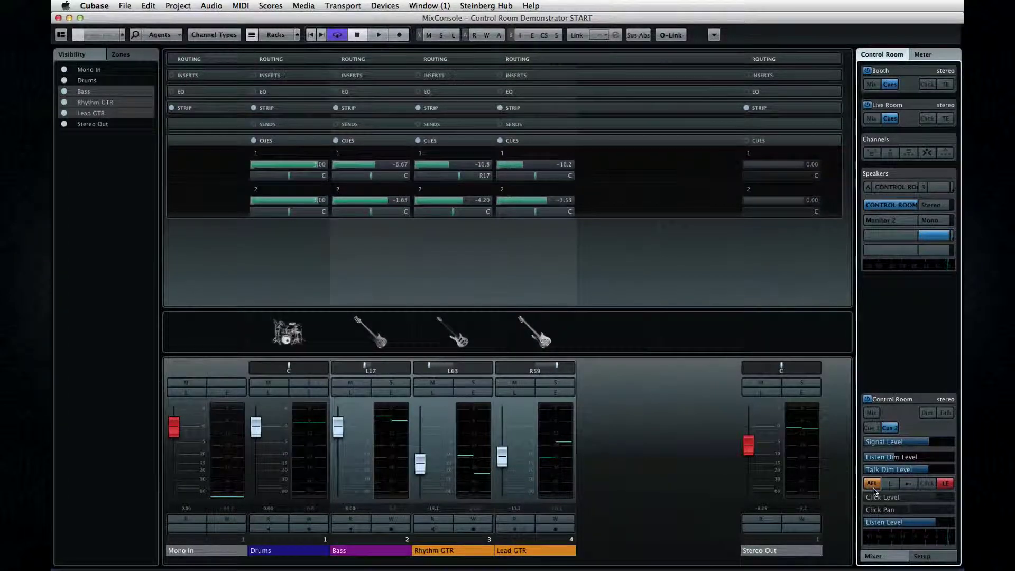
Add the Brickwall Limiter from the Dynamics effects to the Control Room channel's first insert slot and close its plug-in window
click(926, 555)
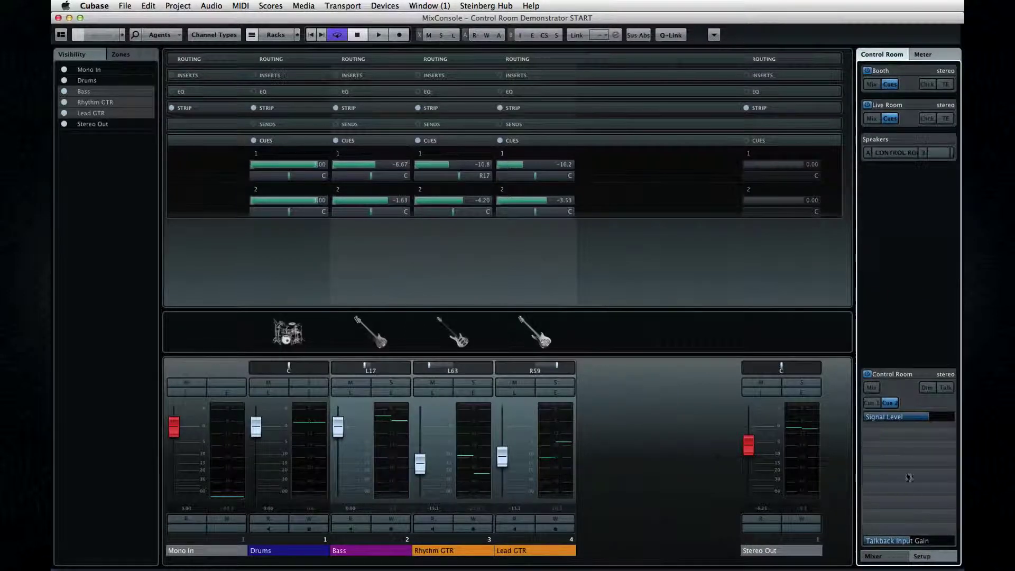
mouse_move(907, 435)
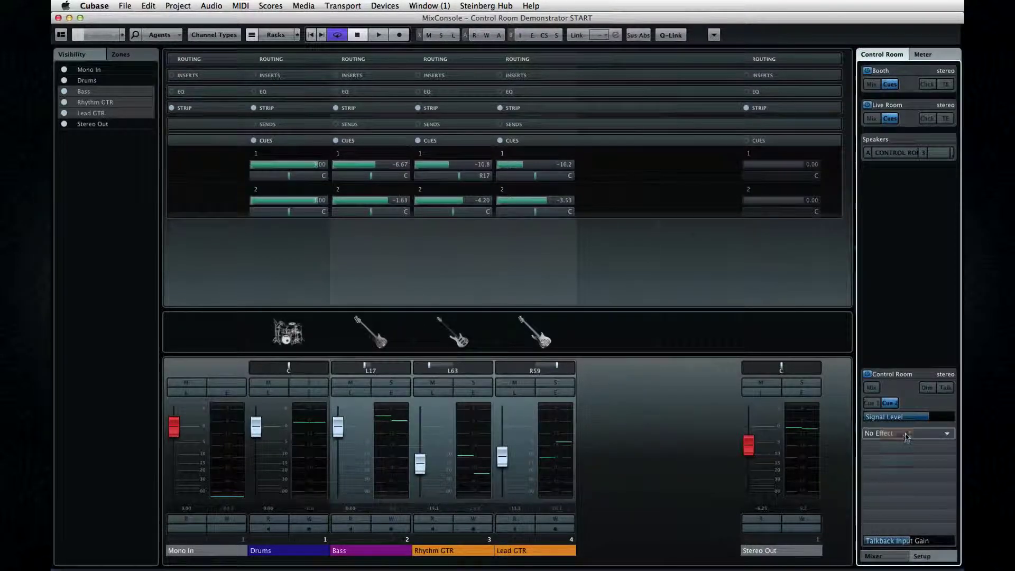
click(946, 435)
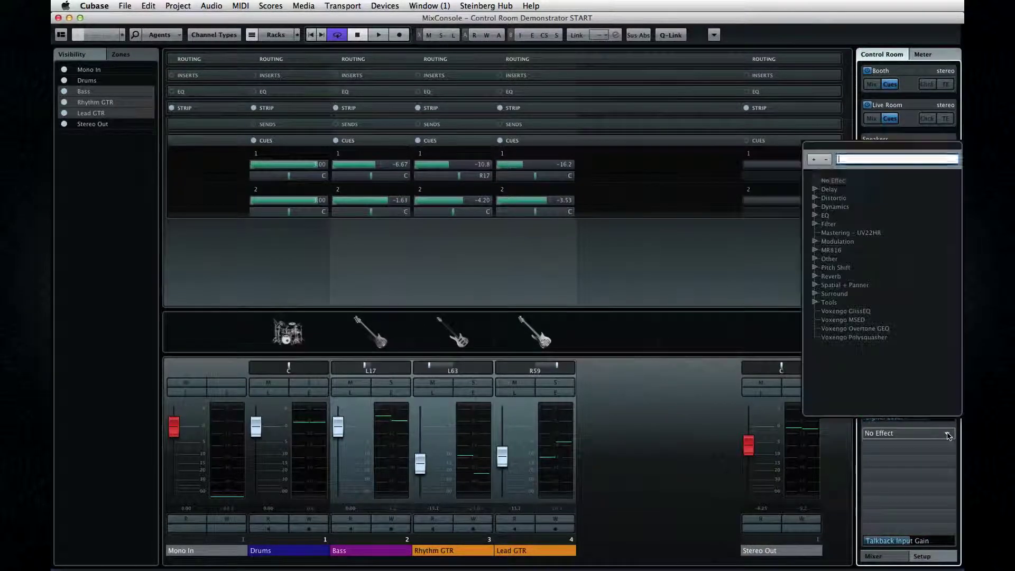
click(815, 207)
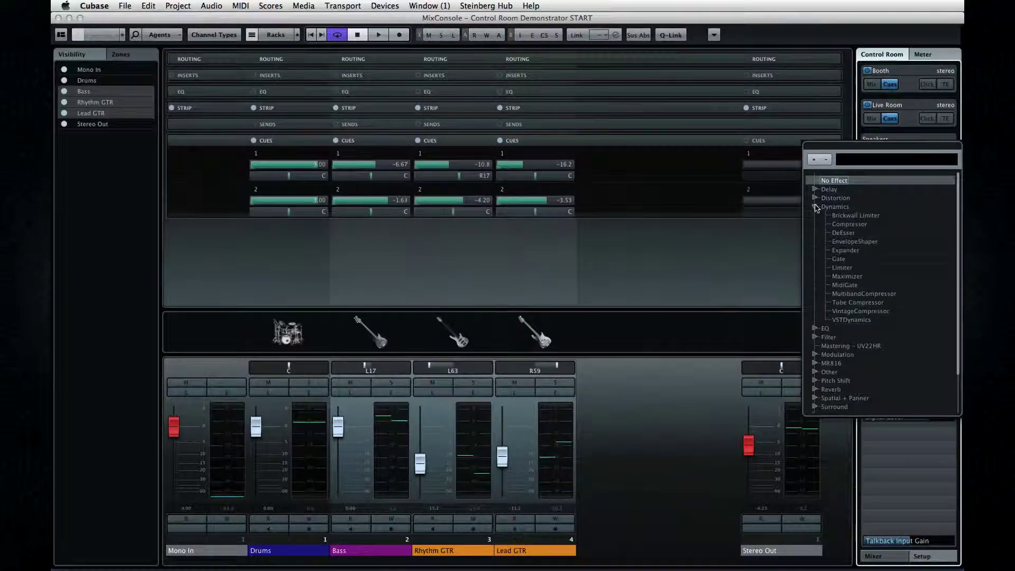
click(851, 215)
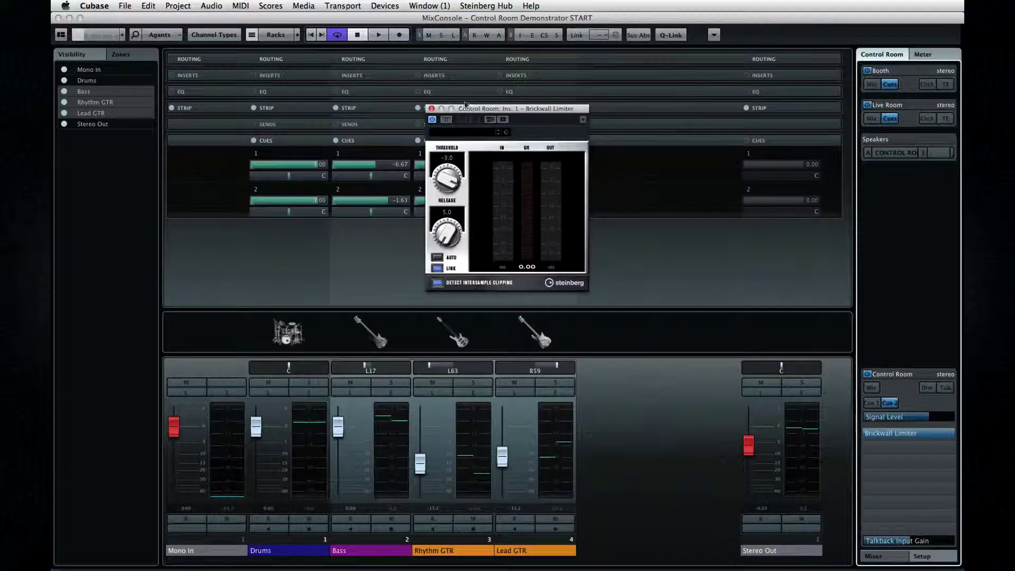
click(432, 109)
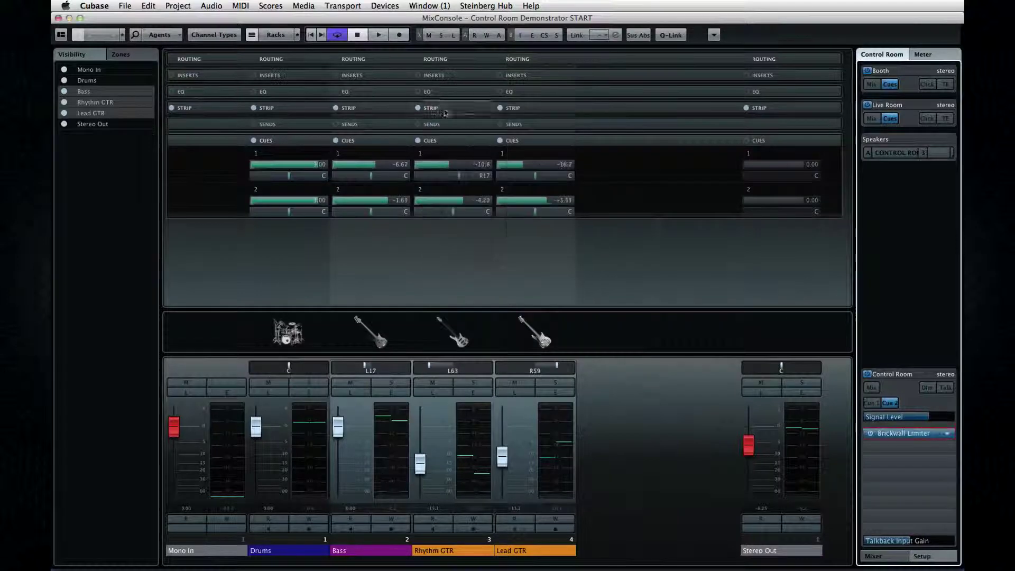
Inspect the insert slots of the Live Room and Booth cue channels, and return to the Control Room's mixer view
click(914, 117)
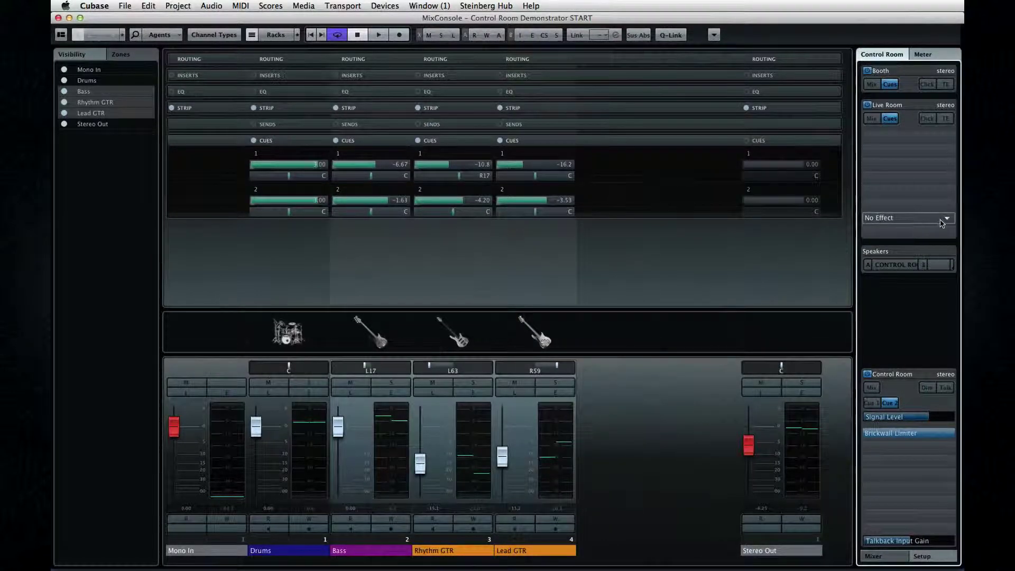
click(908, 73)
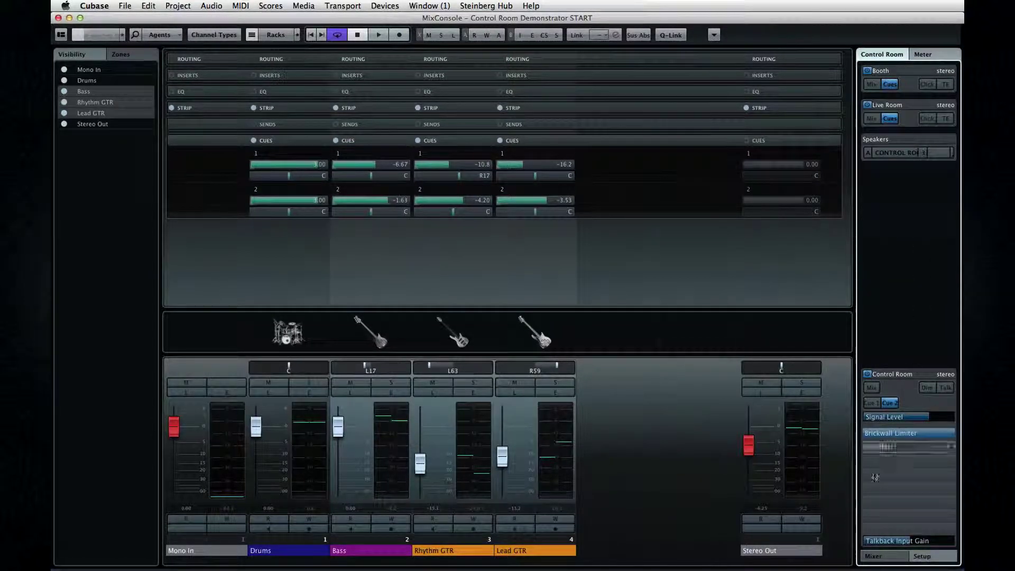
mouse_move(898, 460)
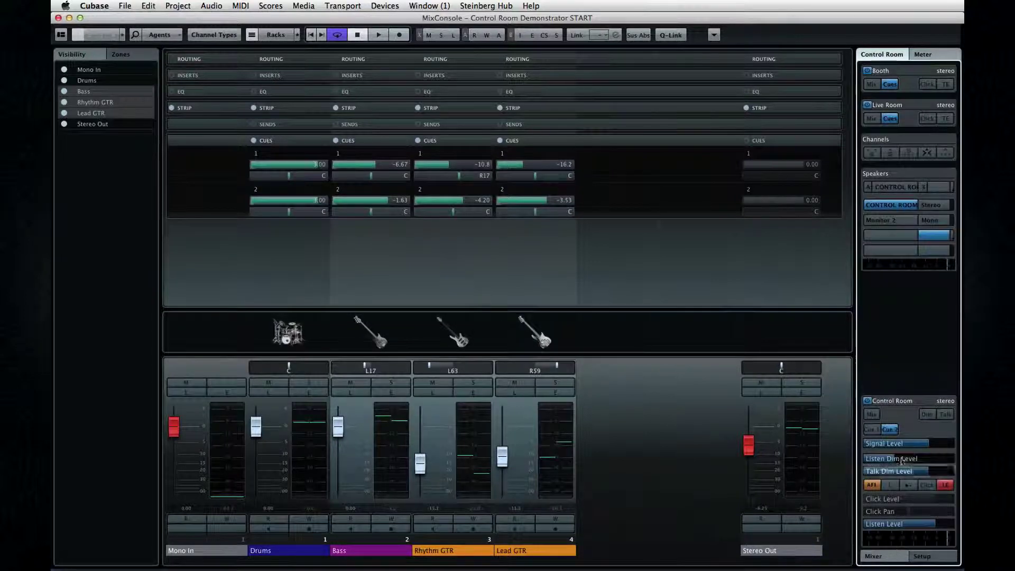